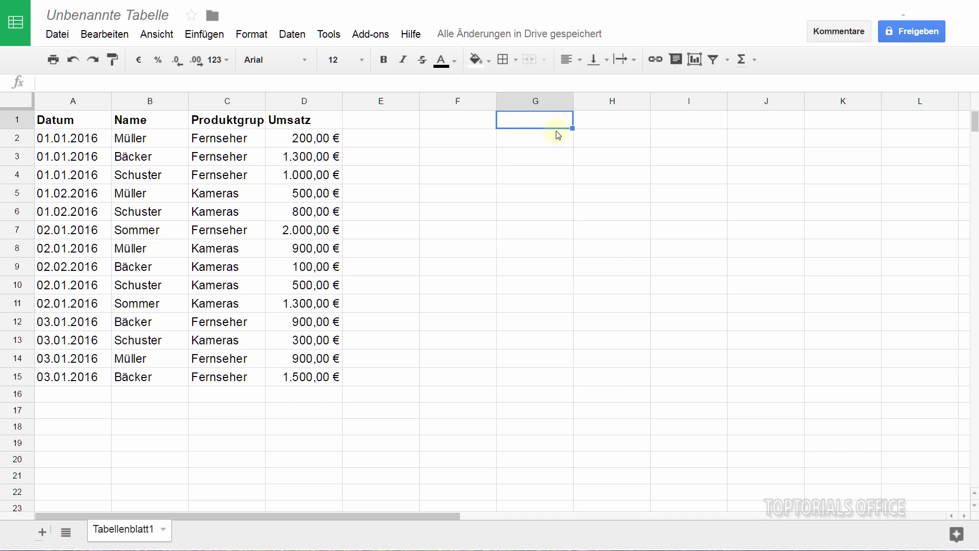
Copy the headers Datum, Name, Produktgruppe and Umsatz from A1:D1 into G1:J1.
left_click(531, 118)
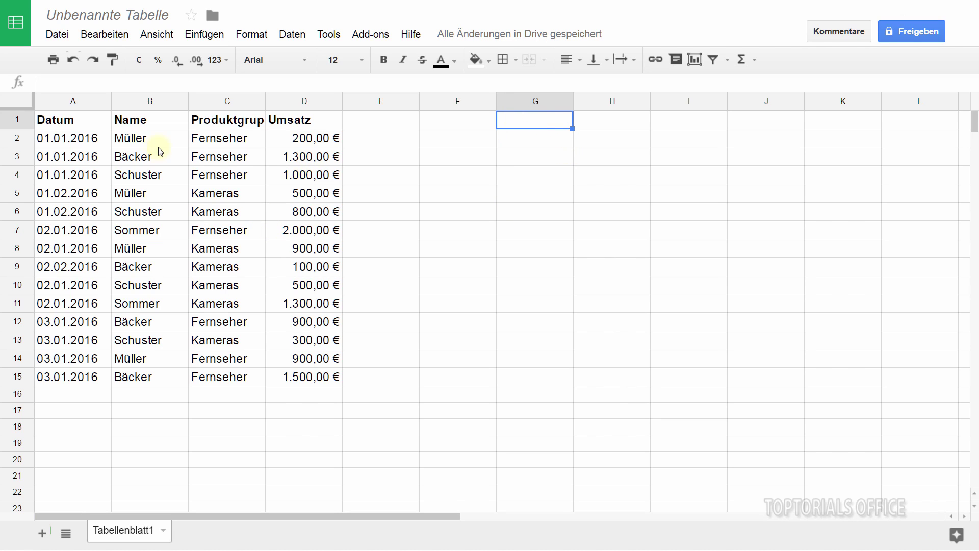
left_click_drag(64, 121, 304, 120)
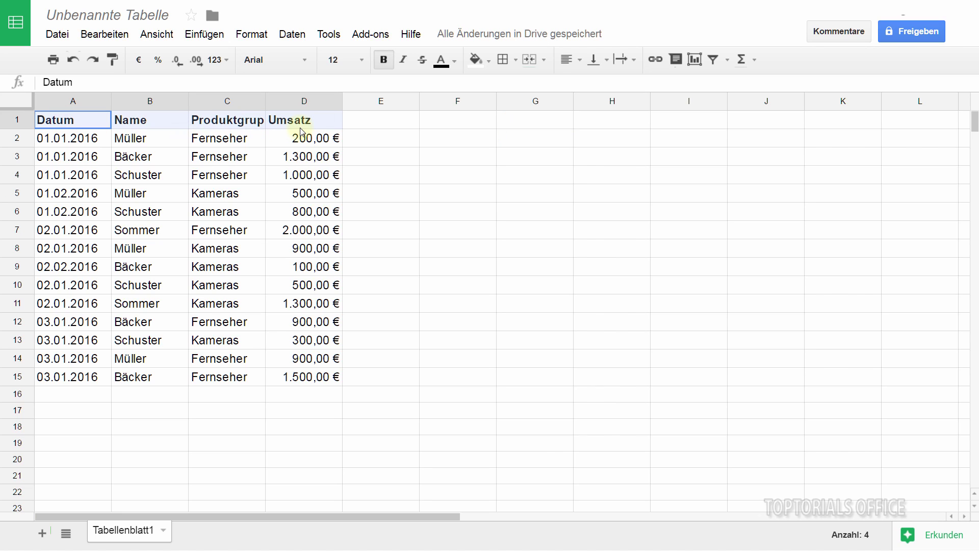
right_click(246, 121)
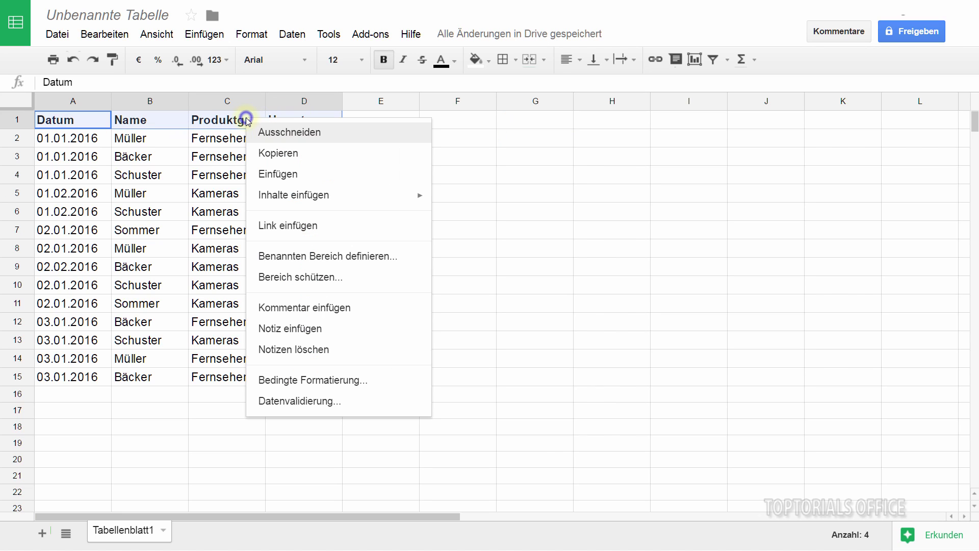
left_click(280, 159)
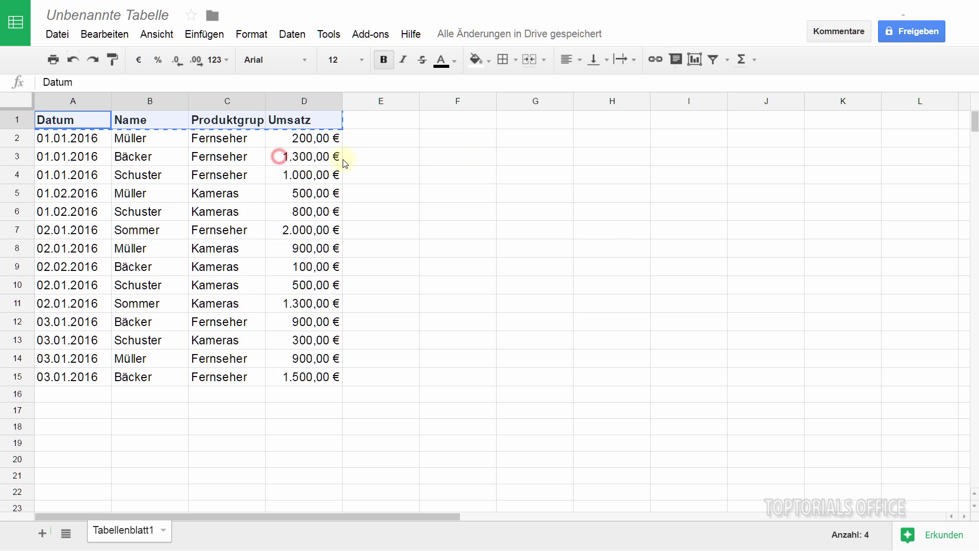
left_click(562, 127)
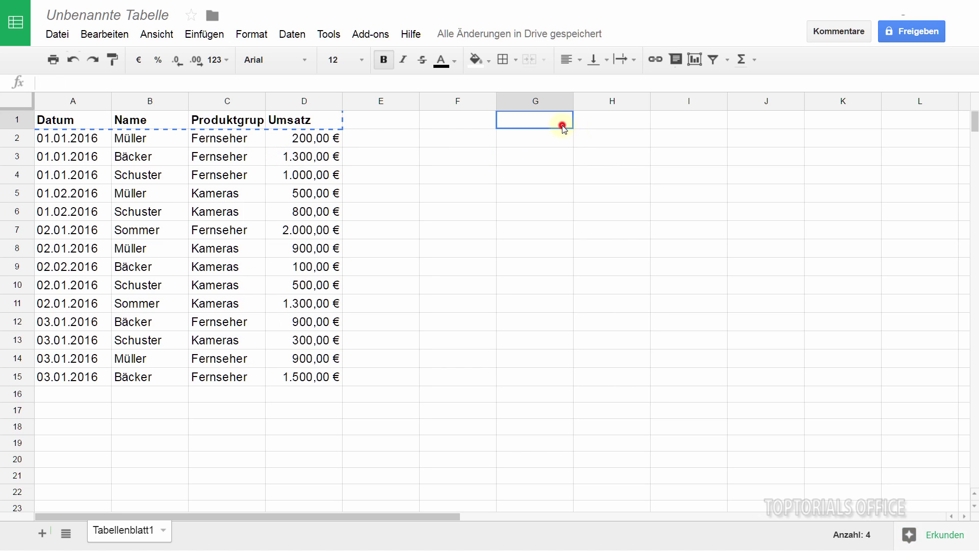
right_click(525, 124)
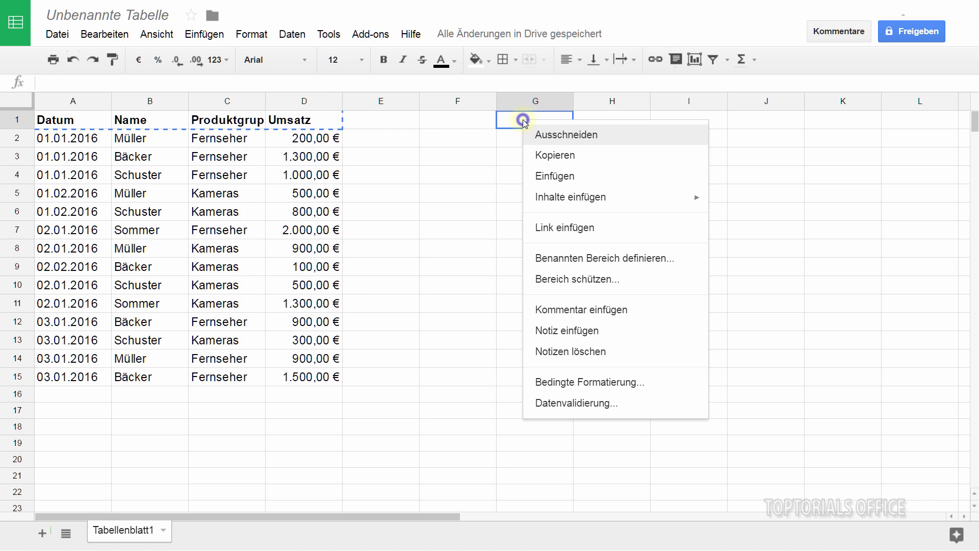
left_click(549, 176)
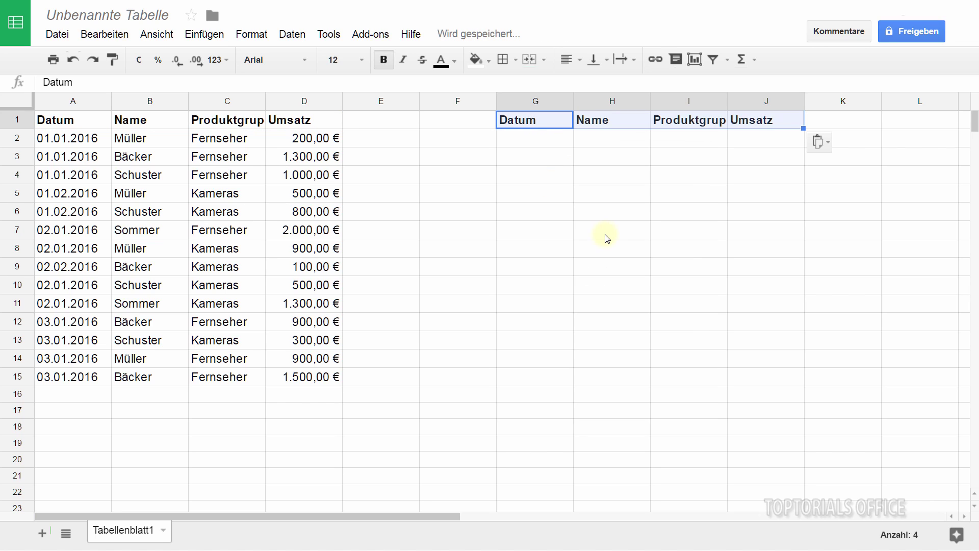
left_click(514, 136)
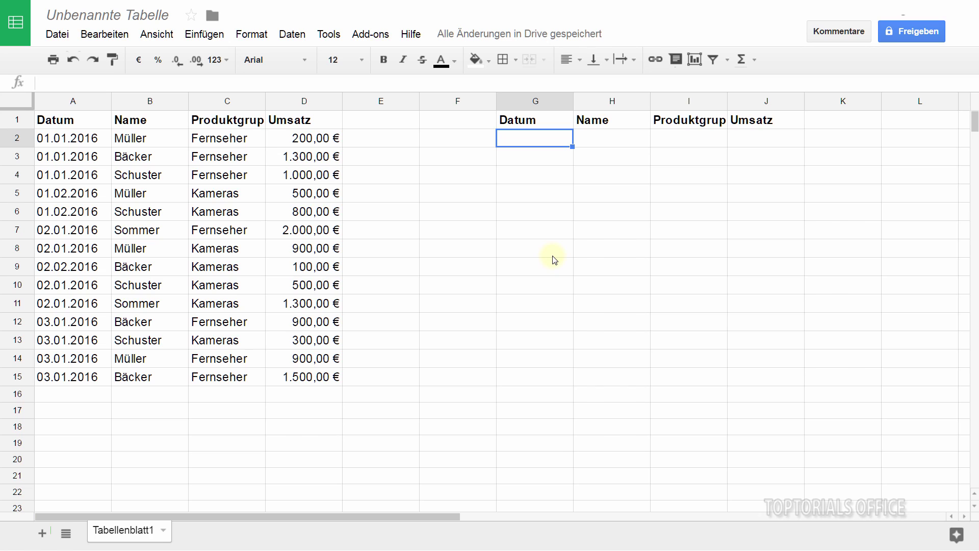
Start =filter(A2:D; in G2, trimming the selected range A2:D15 to the open-ended A2:D.
type("=")
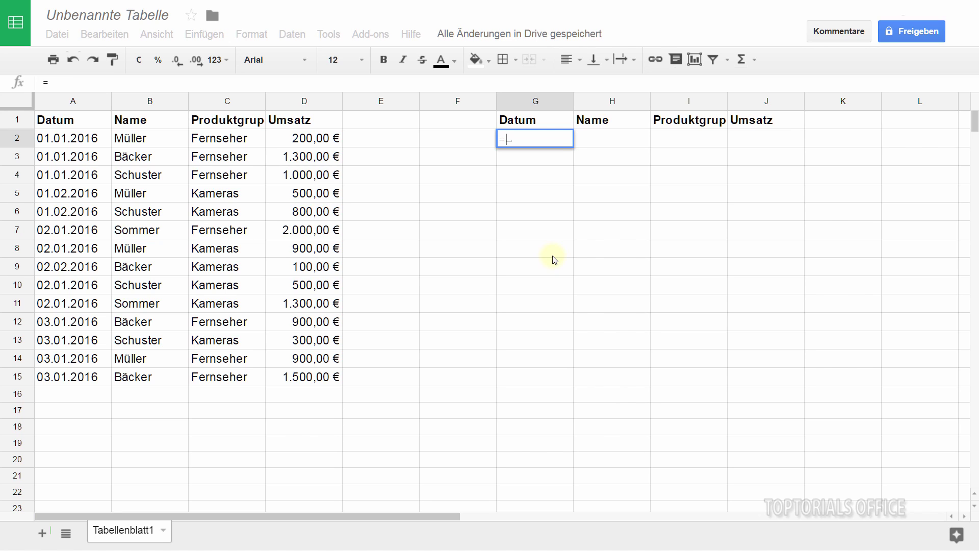
type("f")
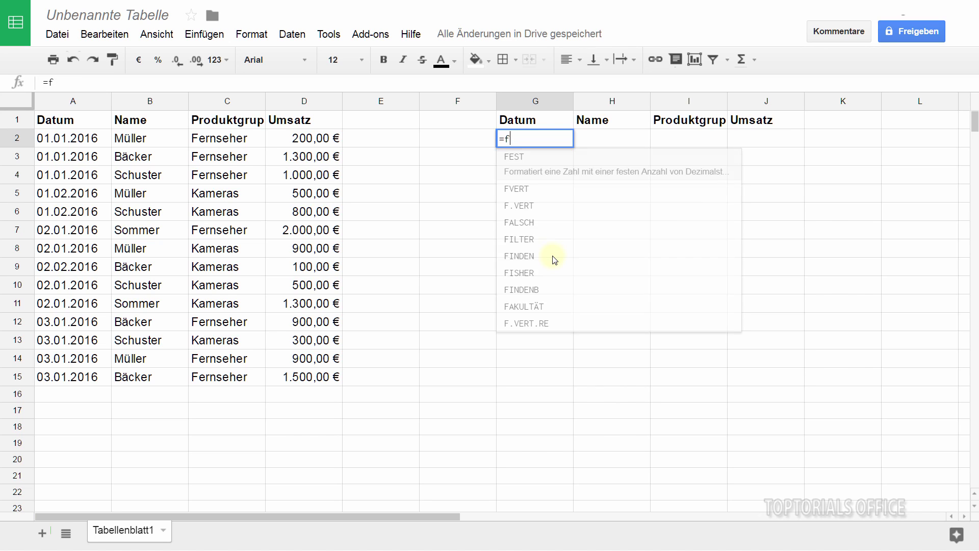
type("ilter(")
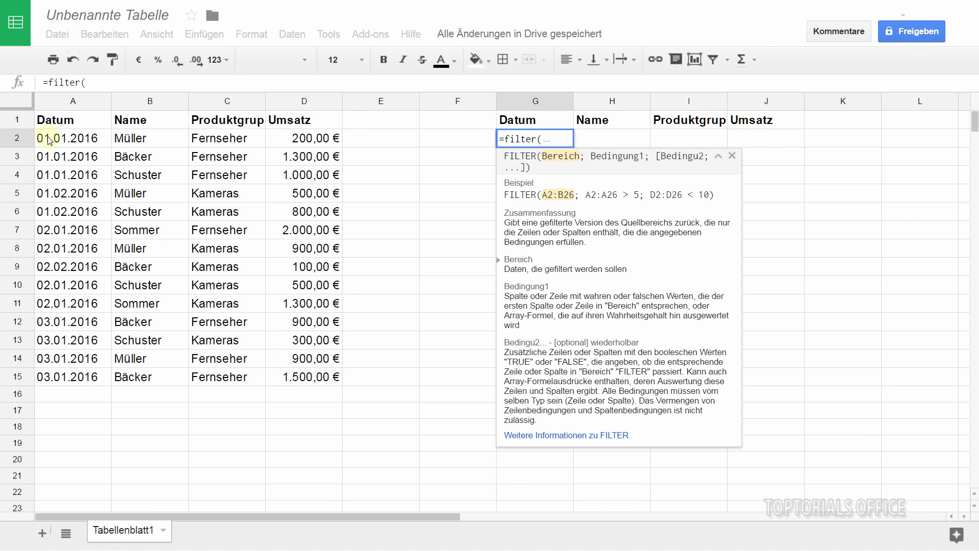
left_click_drag(49, 140, 311, 378)
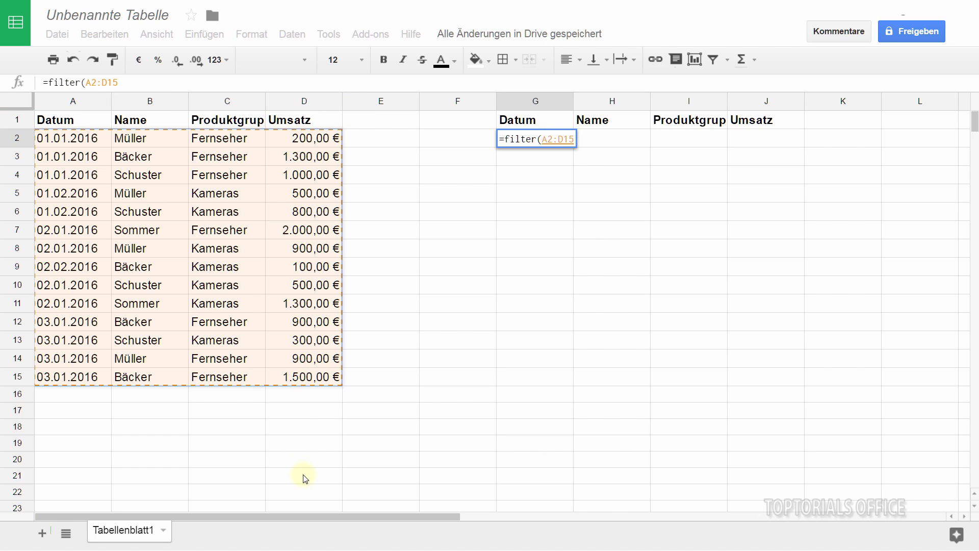
left_click_drag(564, 141, 575, 141)
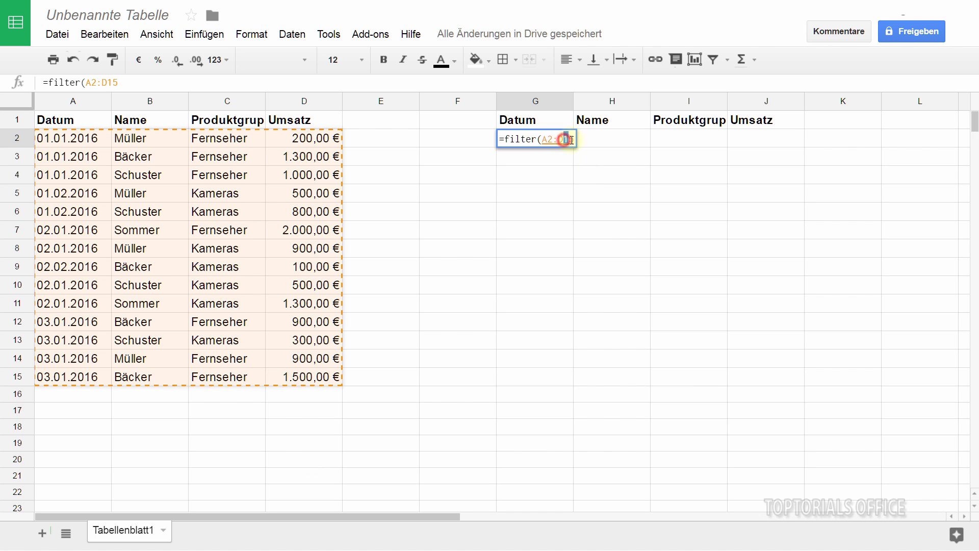
key("BackSpace")
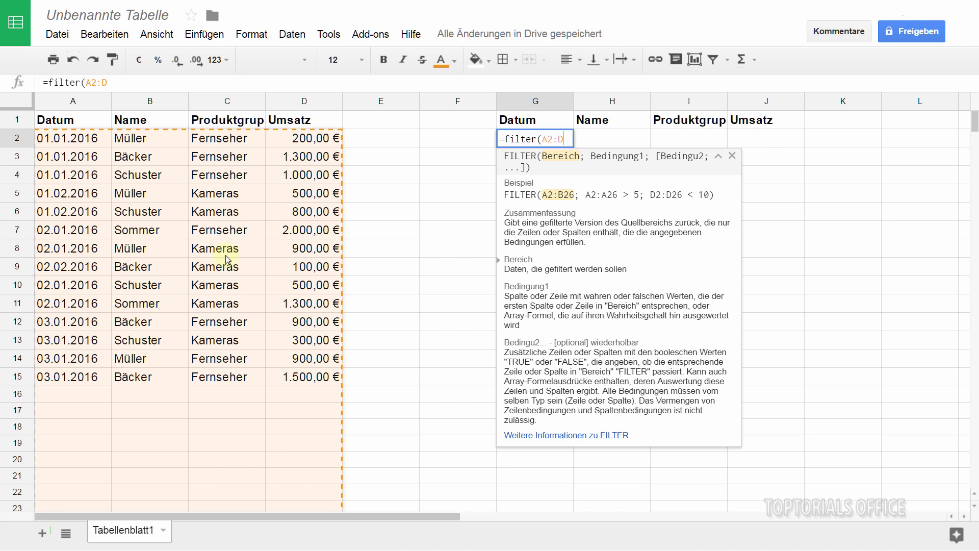
type(";")
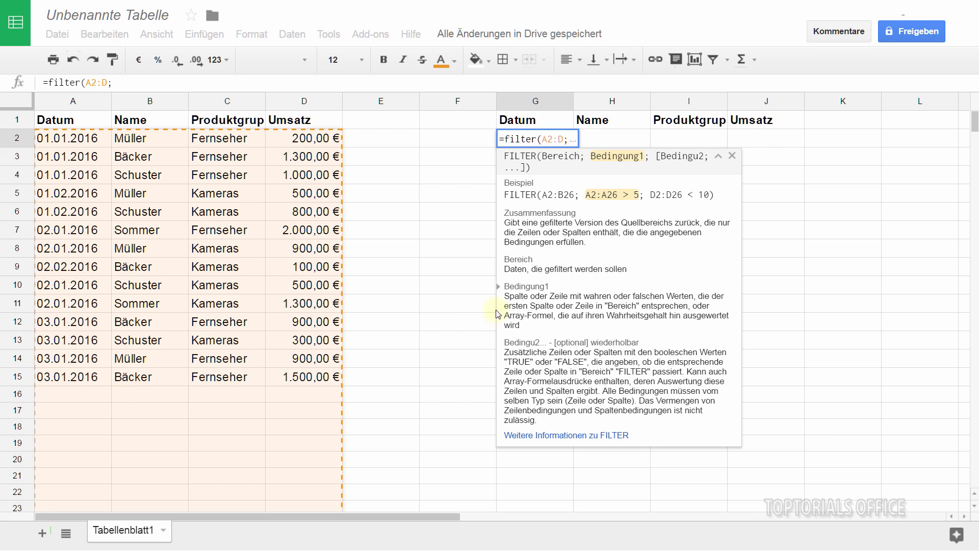
left_click(541, 139)
left_click(569, 138)
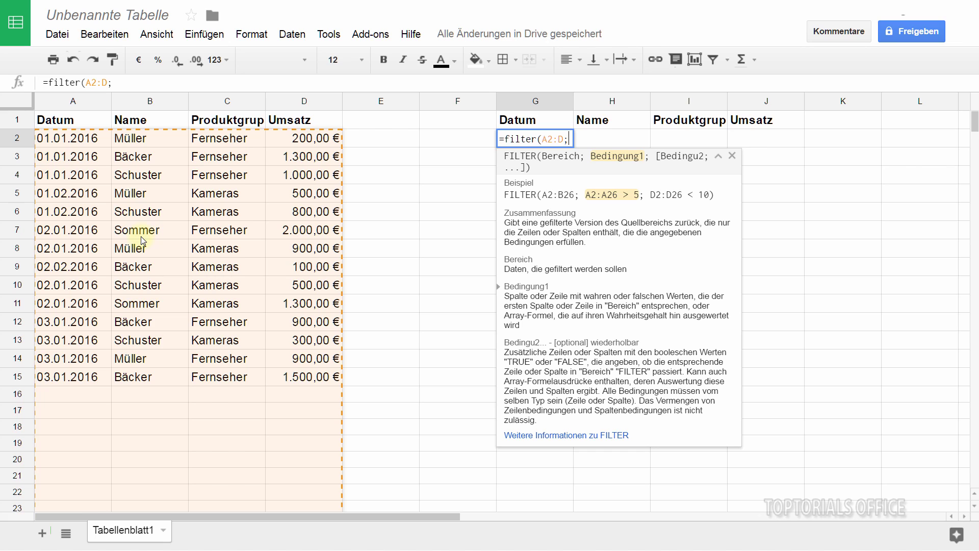
Finish and commit G2 as =filter(A2:D;B2:B="Müller") to list Müller's four sales.
mouse_move(150, 101)
type("B2")
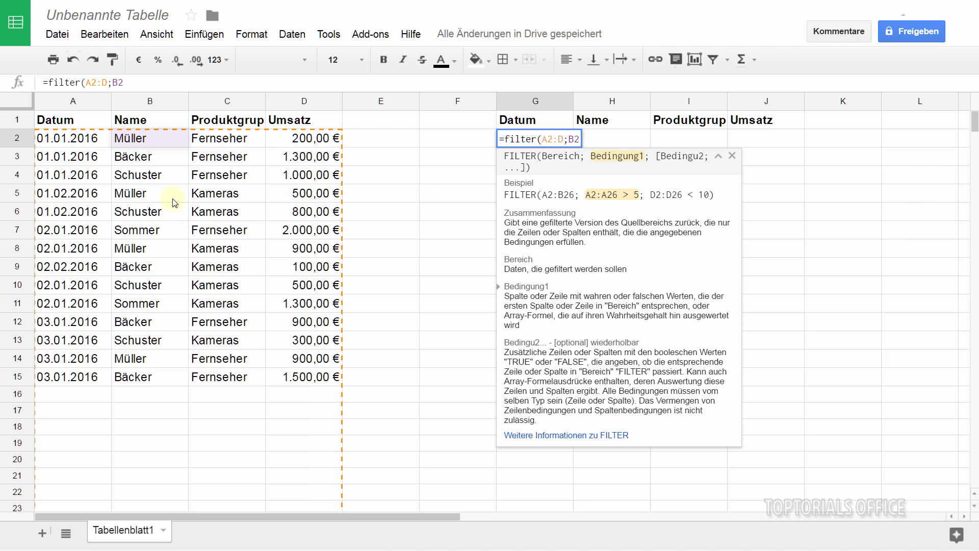
type(":")
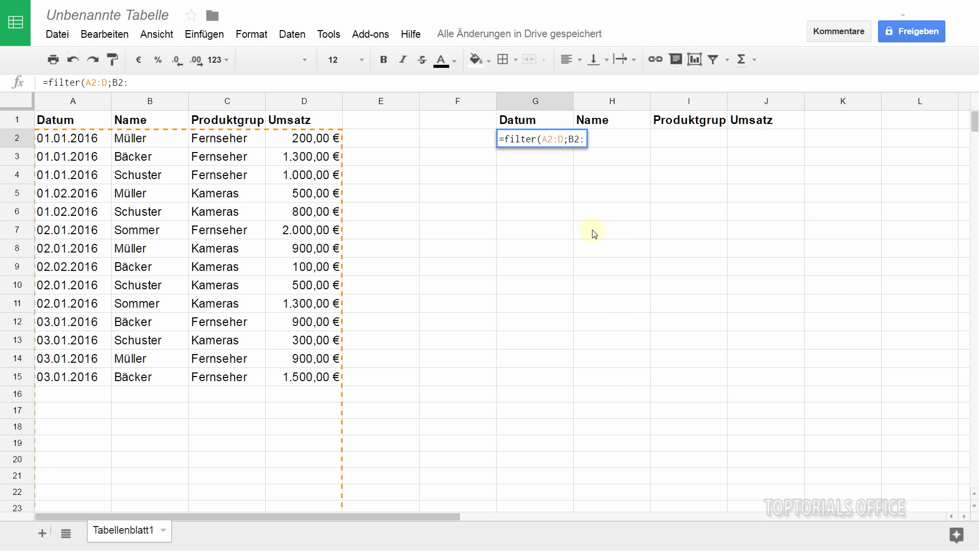
type("B")
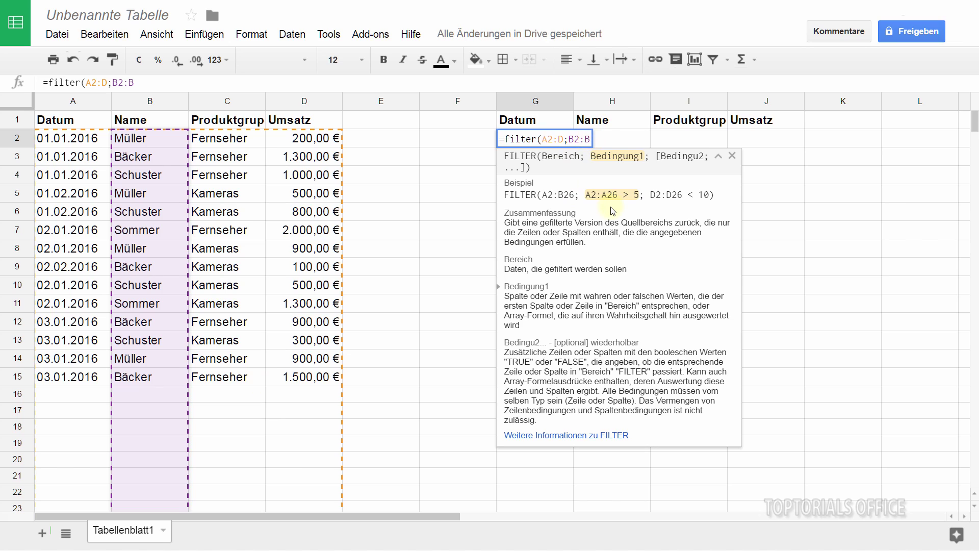
left_click(590, 136)
type("=")
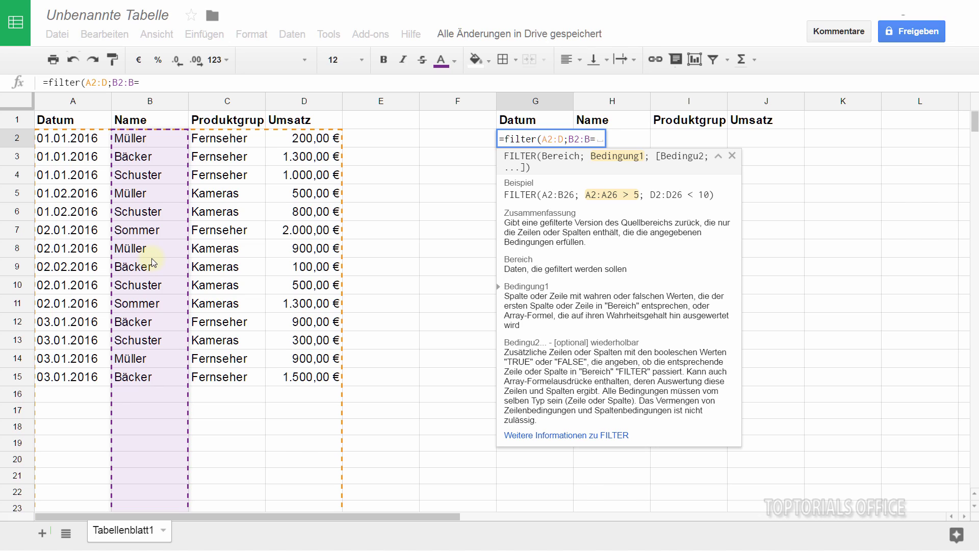
type("\"Müller\"")
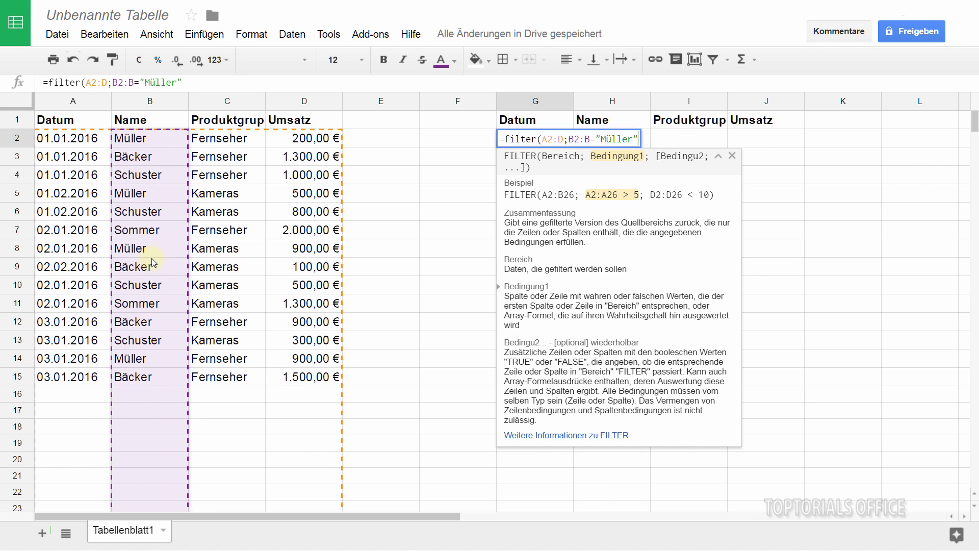
type(")")
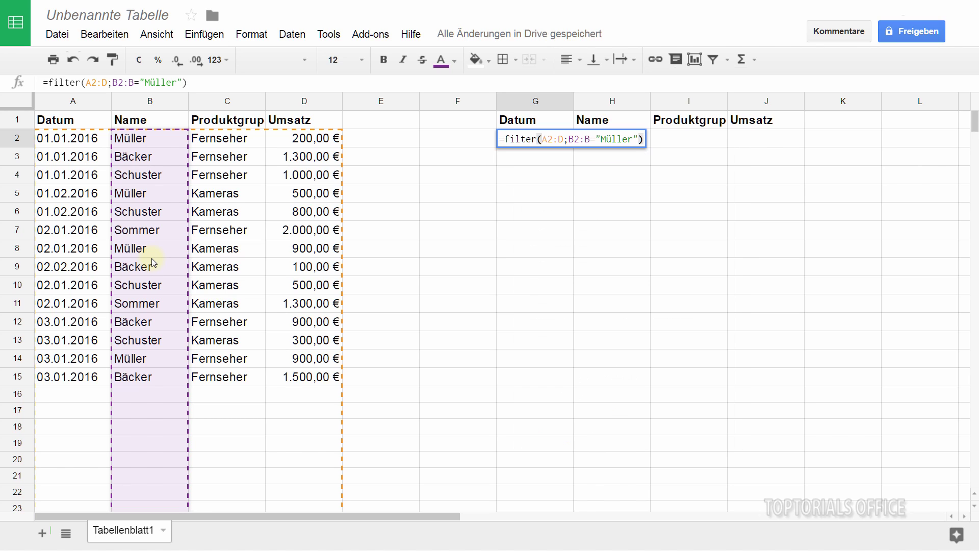
key("Return")
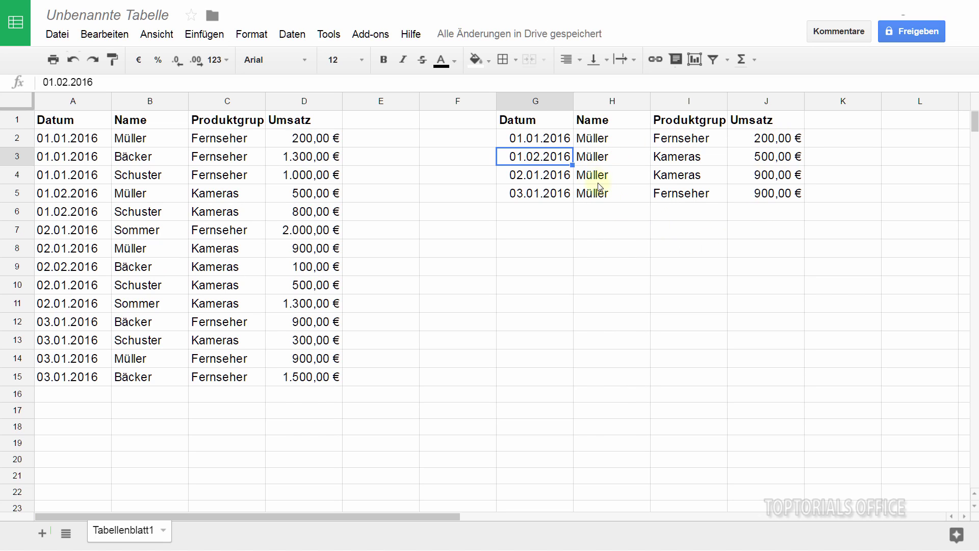
Reopen the G2 formula and add a semicolon after B2:B="Müller" for a second condition.
double_click(518, 140)
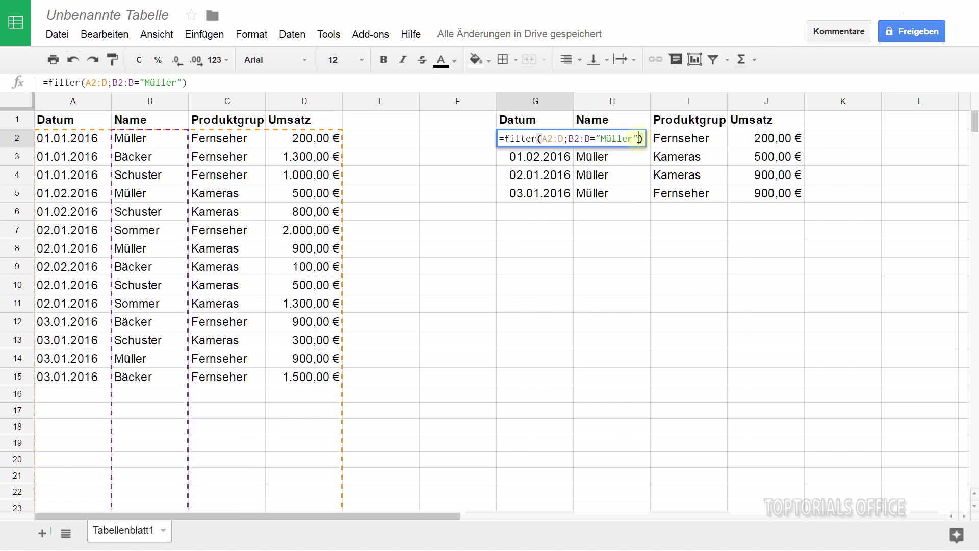
left_click(640, 138)
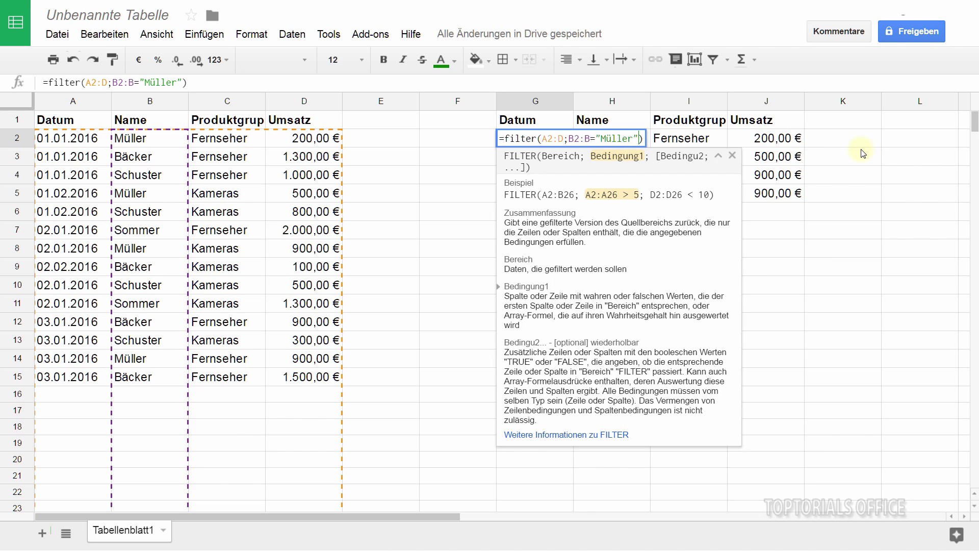
type(";")
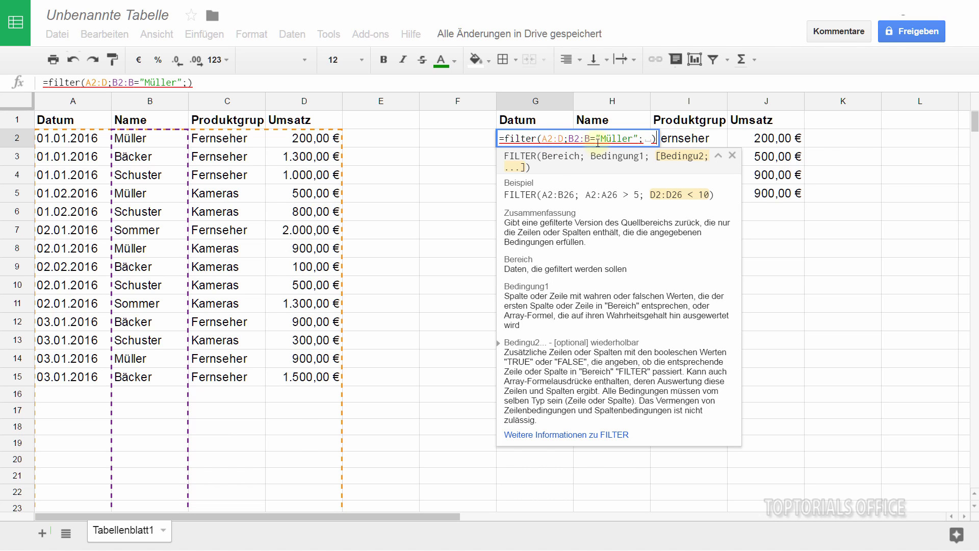
Add C2:C="Fernseher" as the second FILTER condition and commit the formula.
type("C")
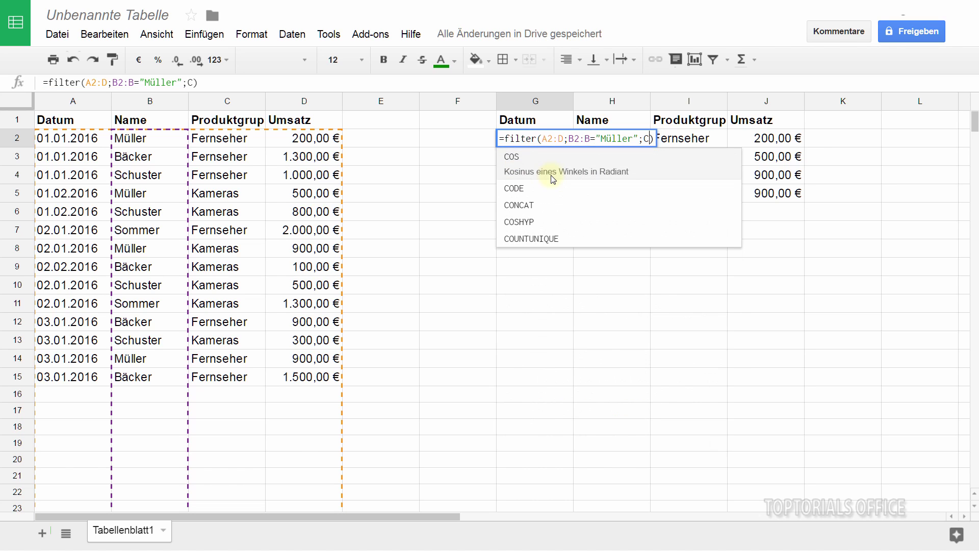
type("2")
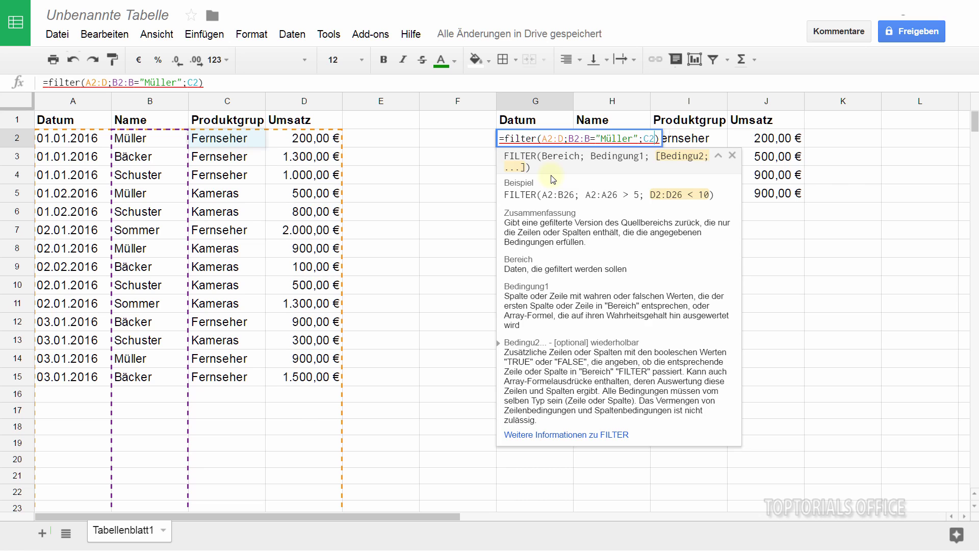
type(":C")
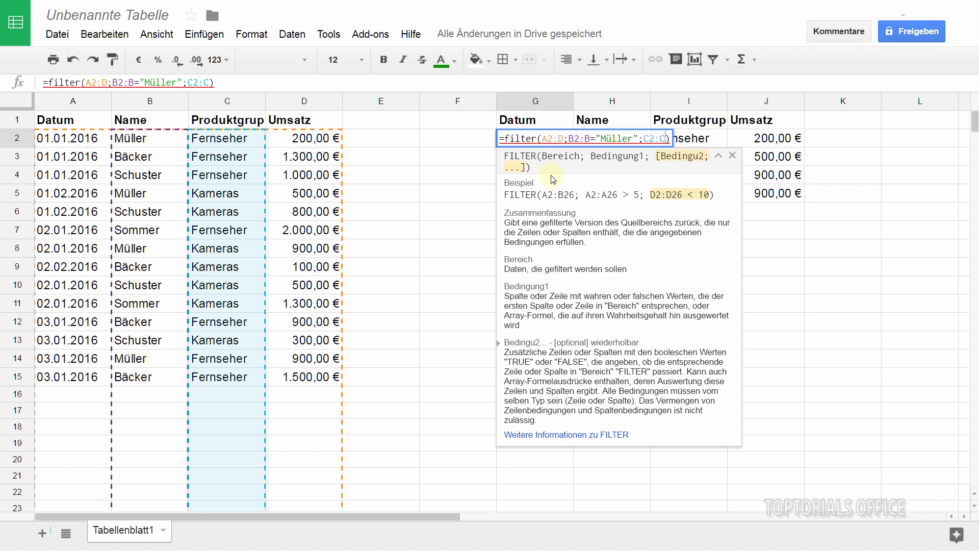
type("=")
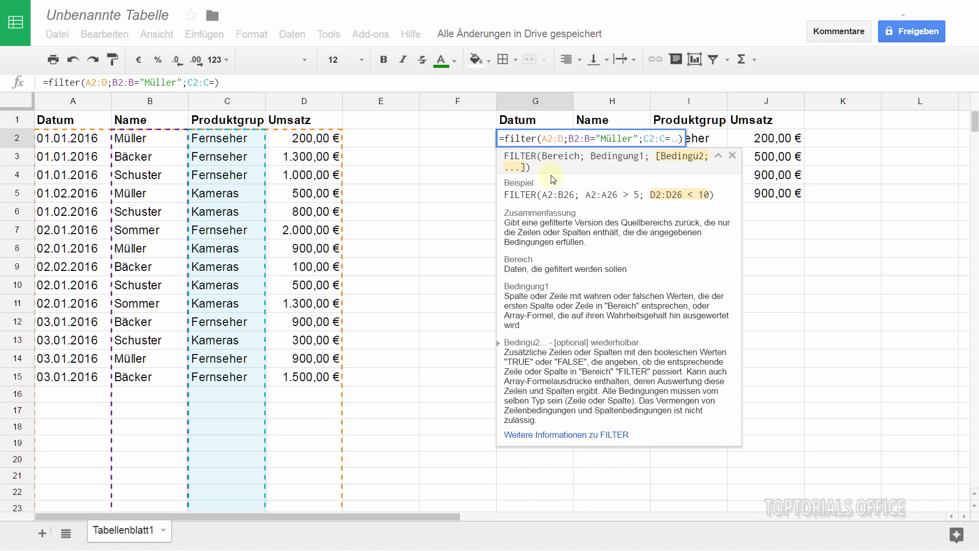
type("\"Fernseher\"")
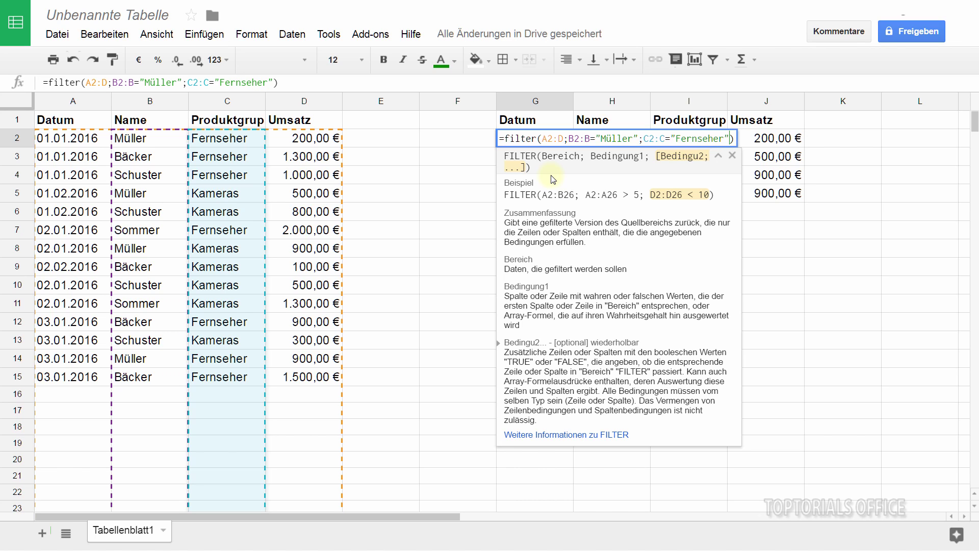
key("Return")
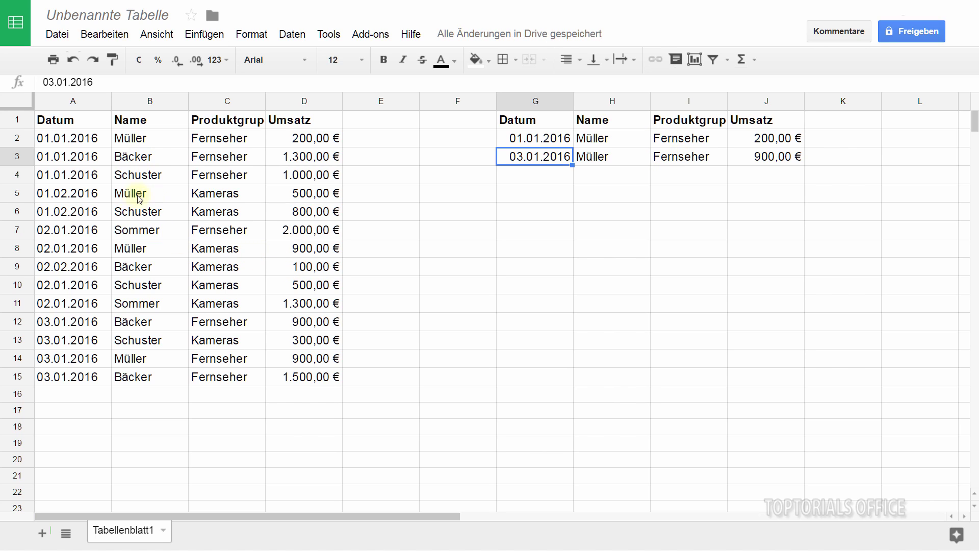
Change row 5's product group in C5 from Kameras to Fernseher.
left_click(217, 196)
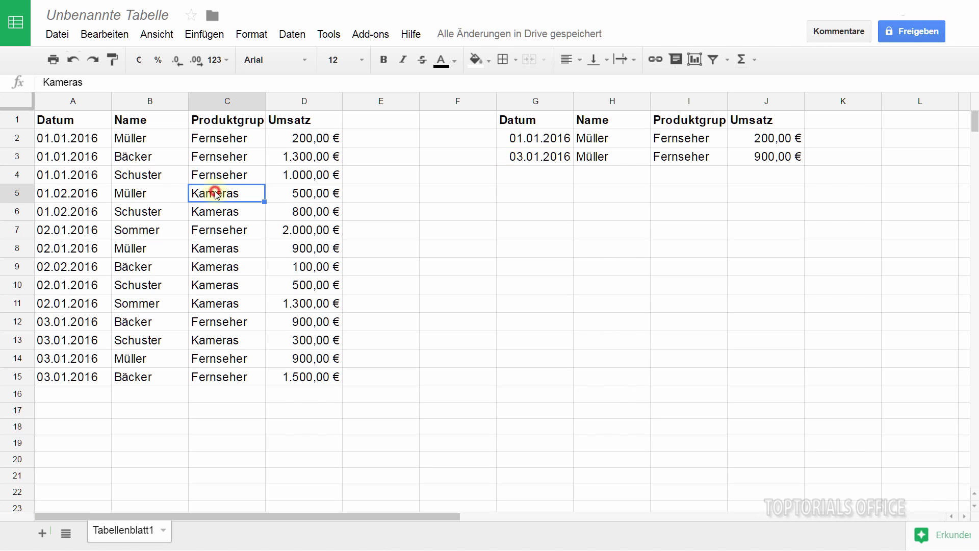
type("Fernseher")
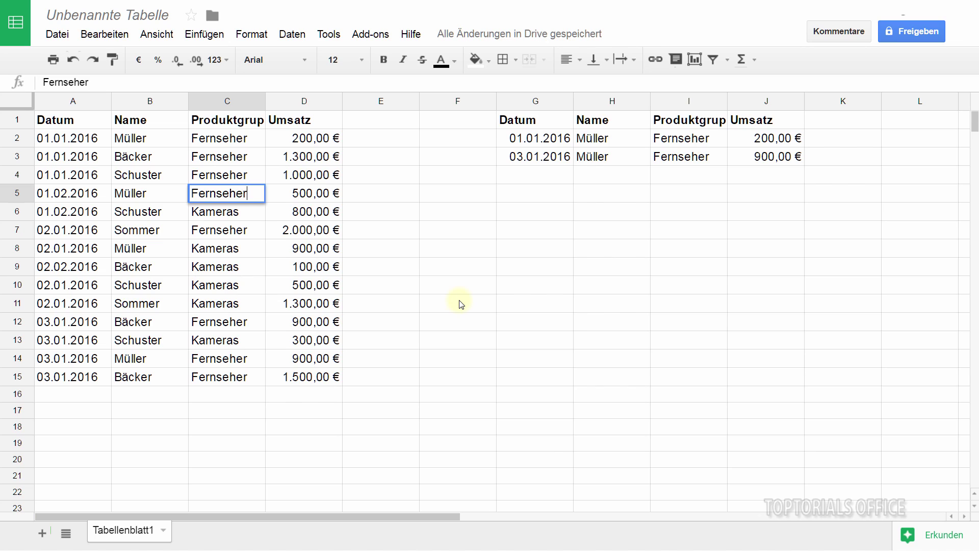
key("Return")
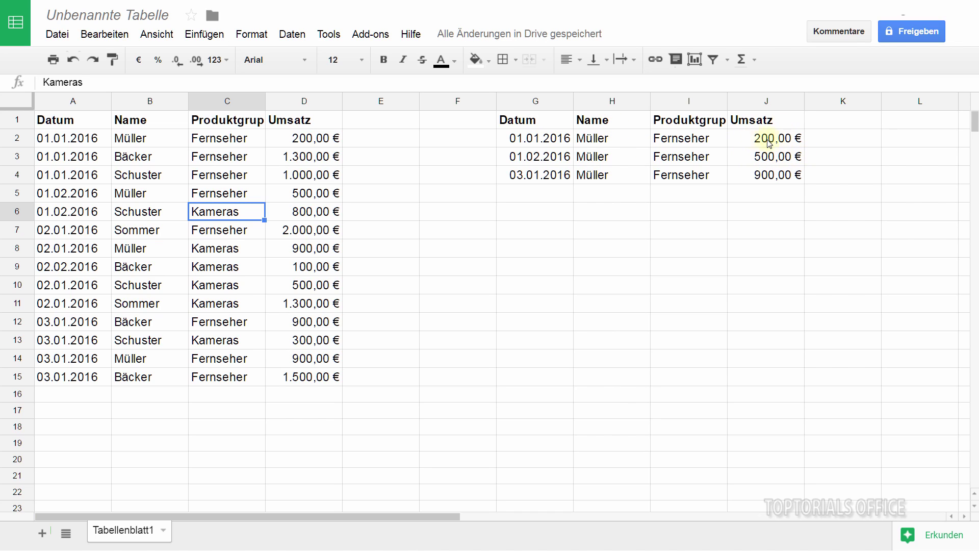
left_click(536, 143)
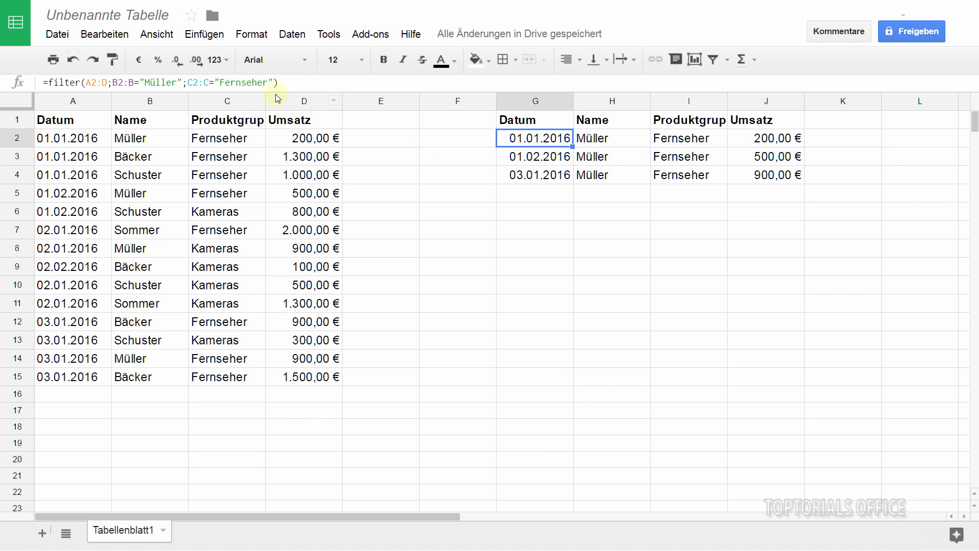
Append ;D2:D>400 as a third condition in the G2 formula and commit it.
double_click(518, 141)
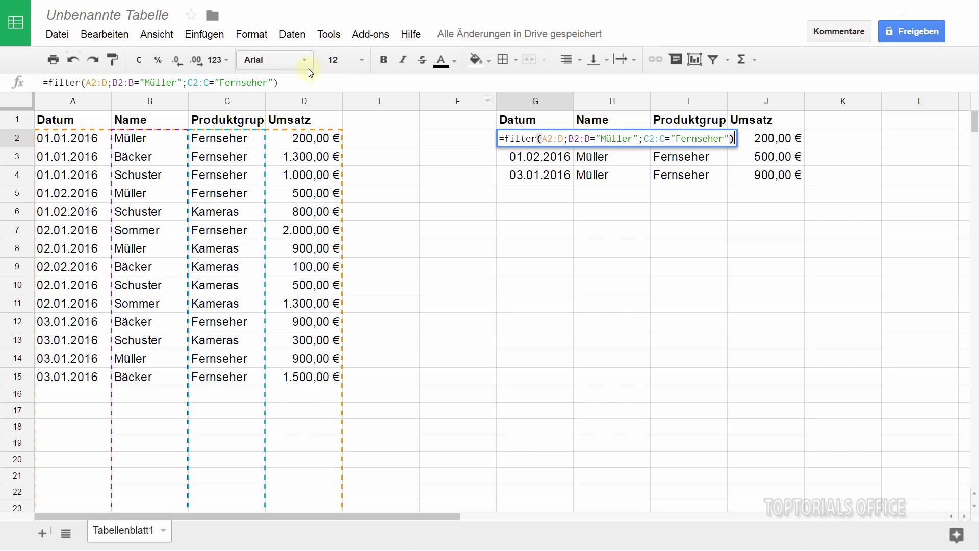
left_click(275, 83)
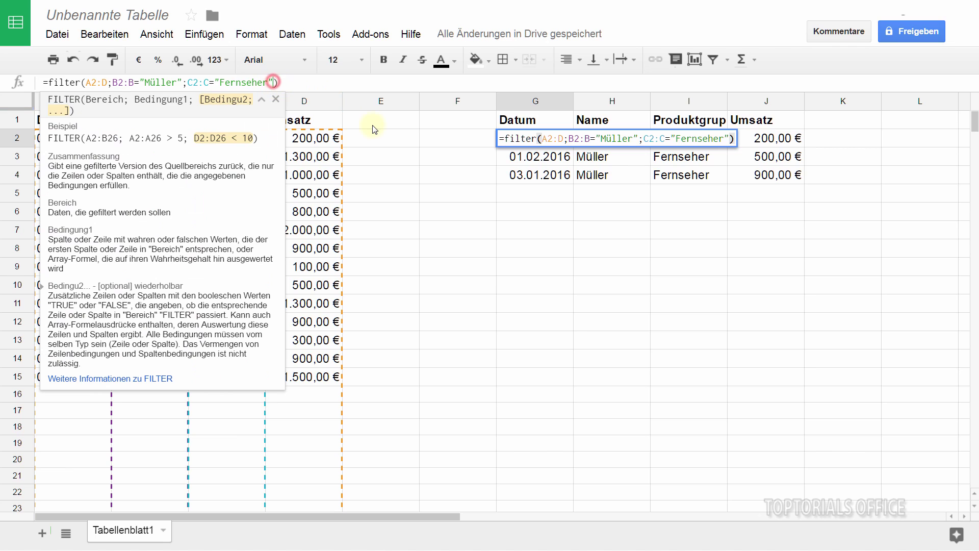
type(";")
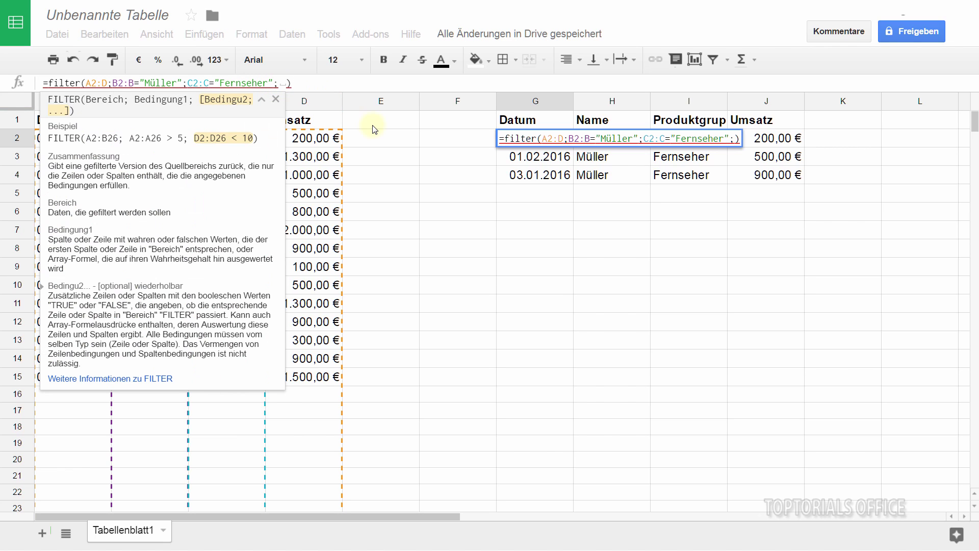
left_click(275, 99)
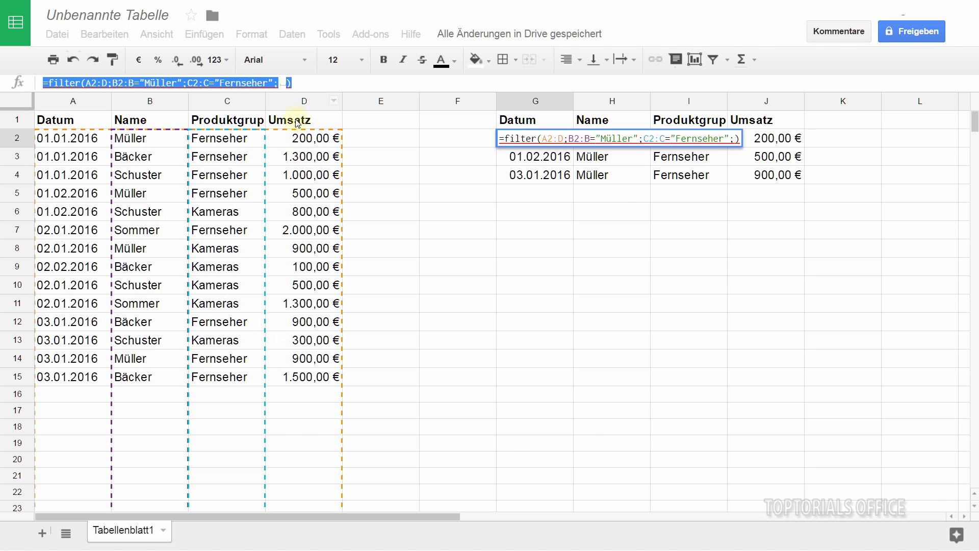
left_click(284, 83)
type("D2")
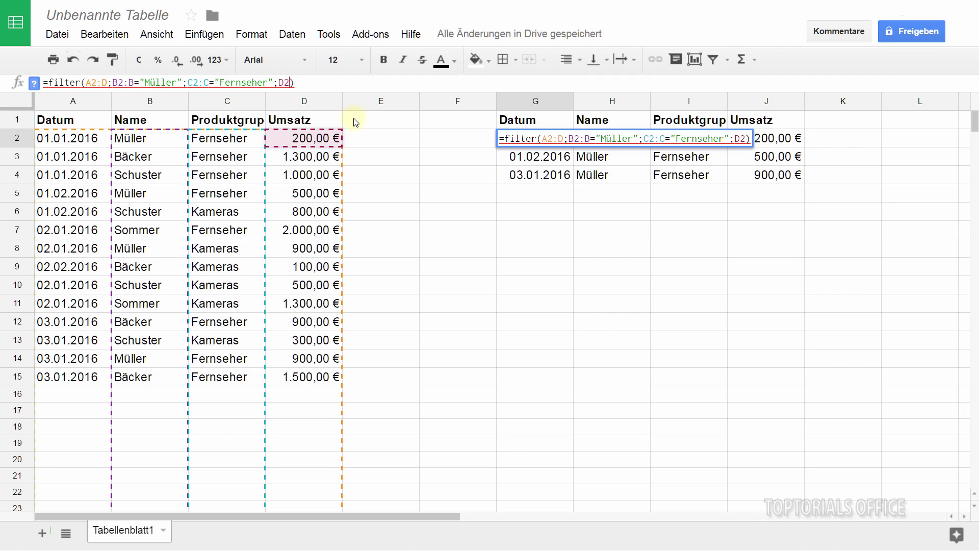
type(":D")
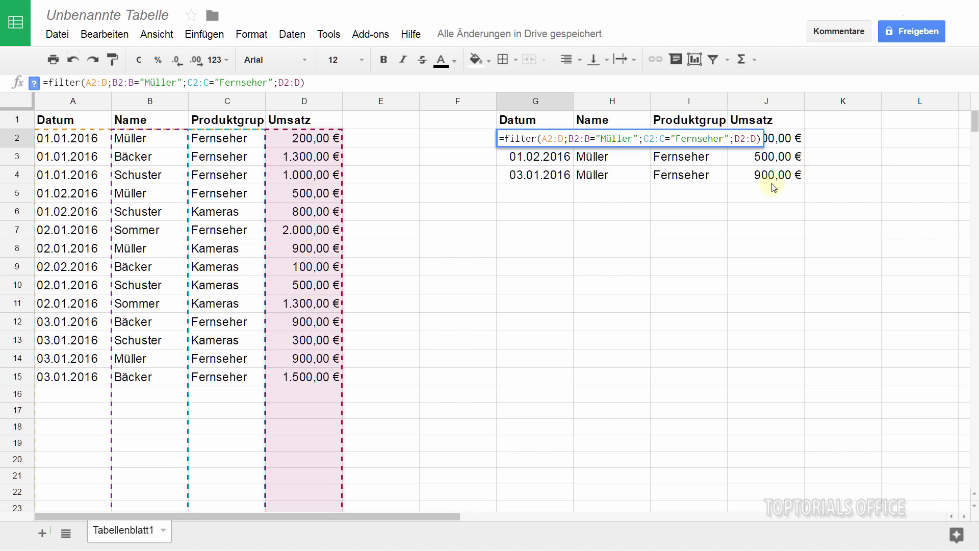
type(">")
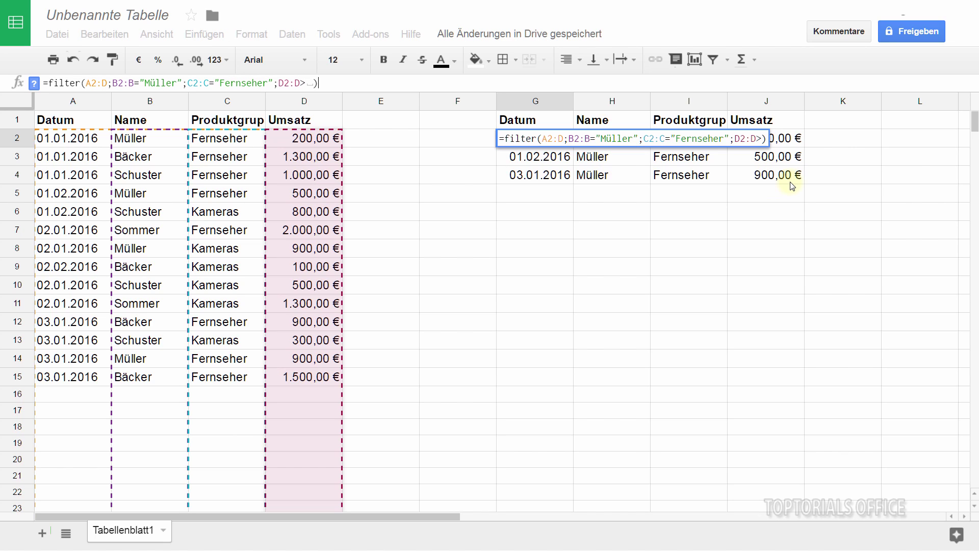
type("400")
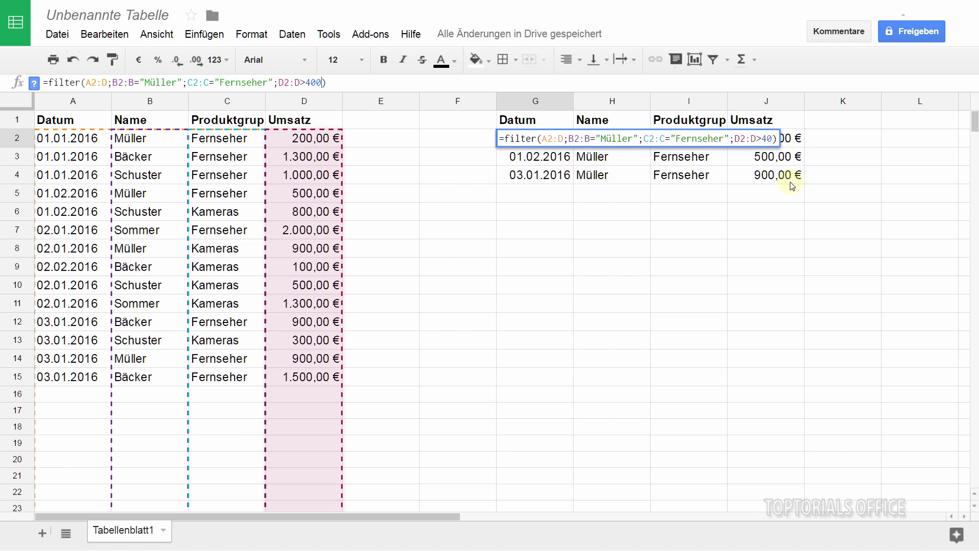
key("Return")
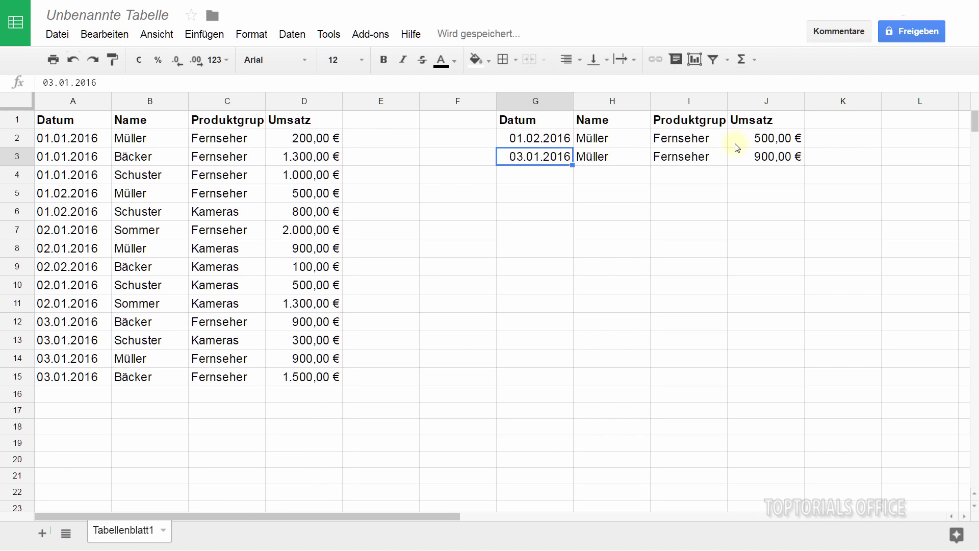
left_click(528, 147)
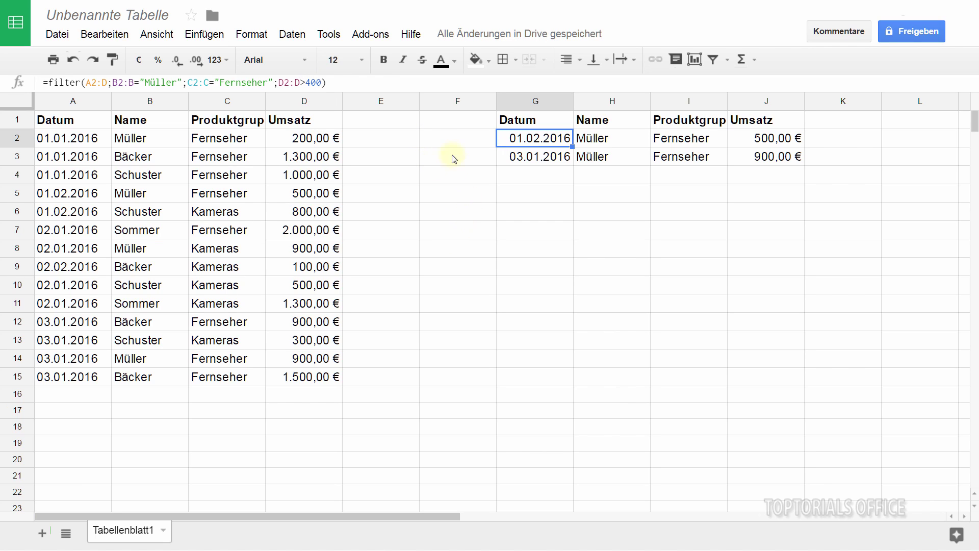
Enter Müller, Fernseher and 400 into criteria cells F2, F3 and F4.
left_click(435, 143)
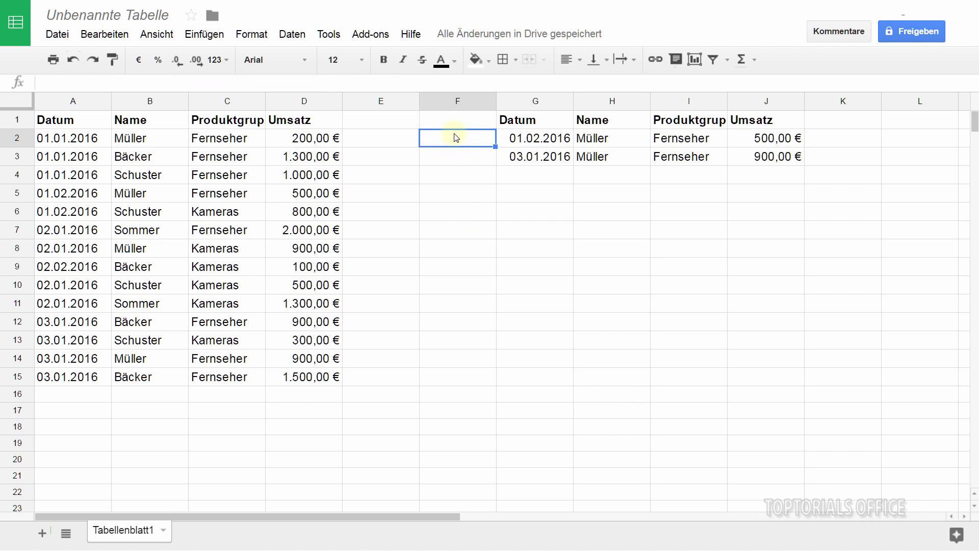
type("Müller")
key("Return")
type("Fernseher")
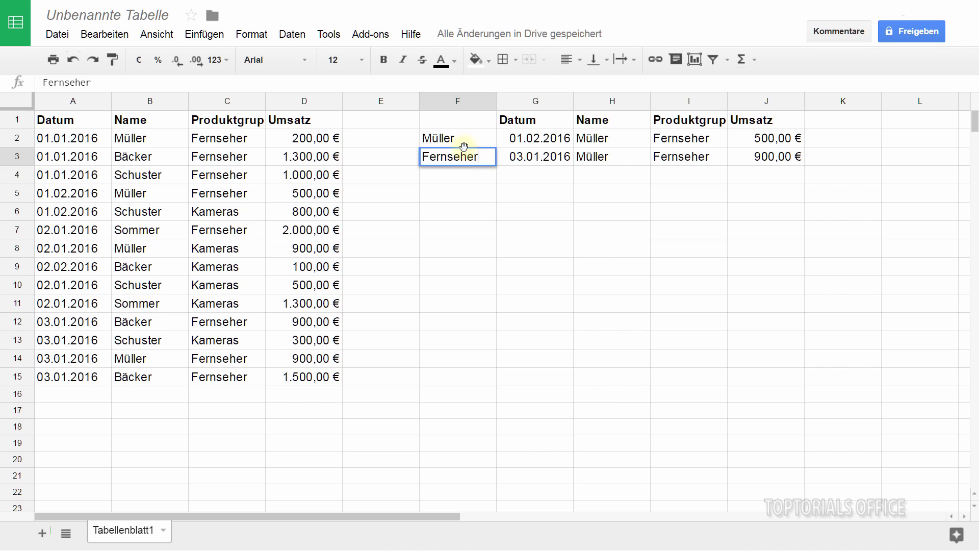
key("Return")
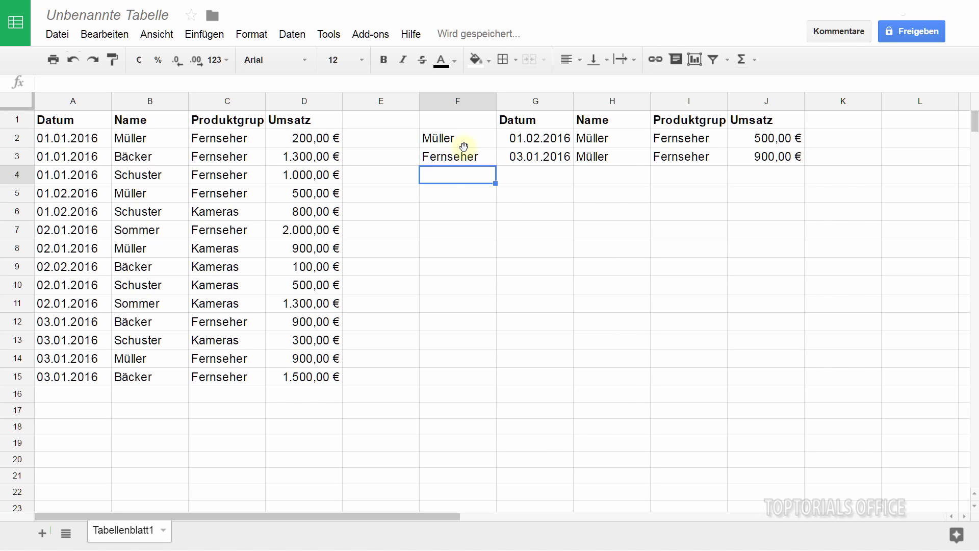
type("400")
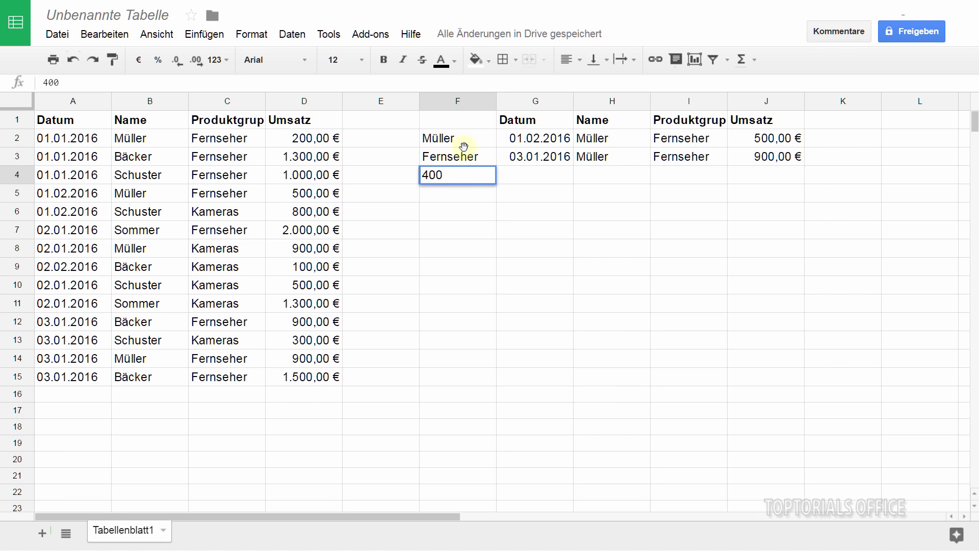
key("Return")
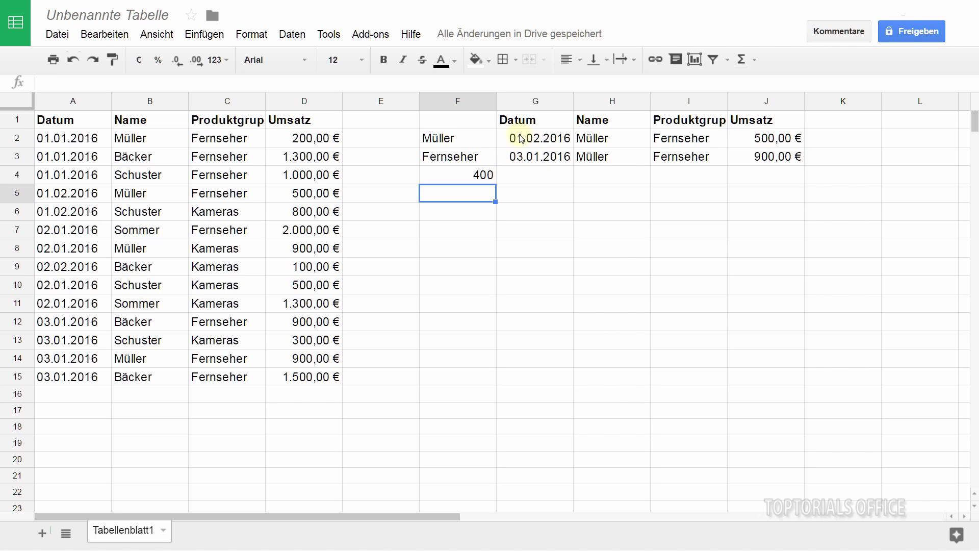
Format the minimum revenue in F4 as euro currency, showing 400,00 €.
left_click(463, 177)
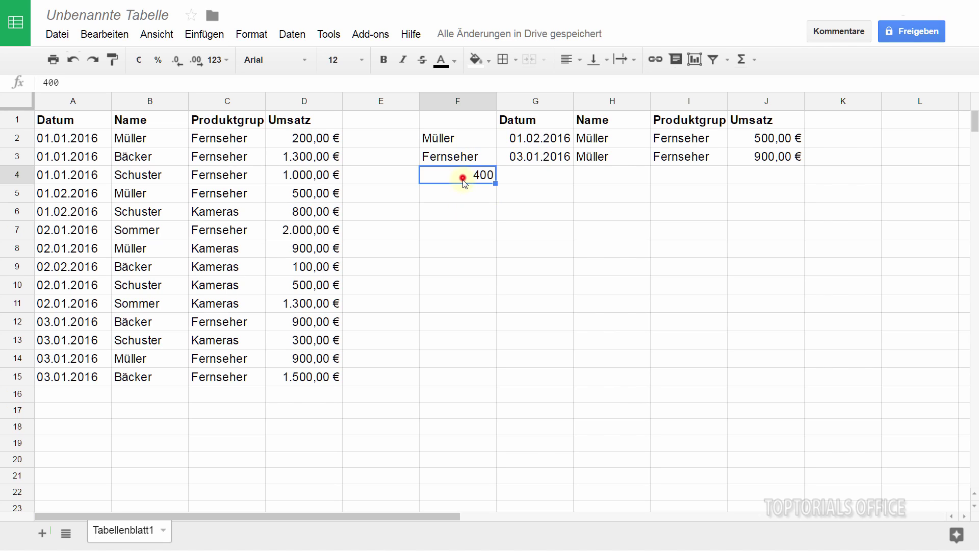
left_click(138, 60)
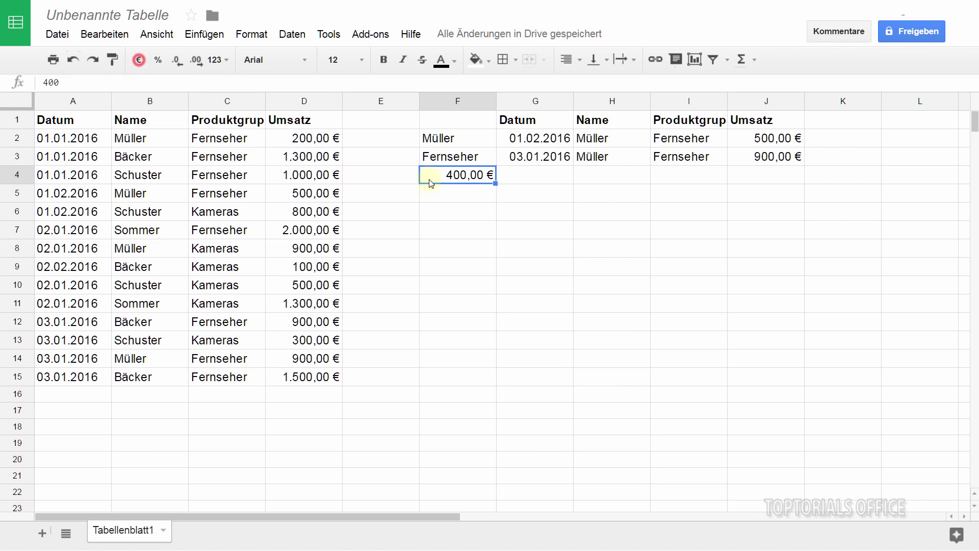
left_click(527, 137)
In the G2 formula, replace the hard-coded "Müller" and "Fernseher" with references F2 and F3.
double_click(527, 137)
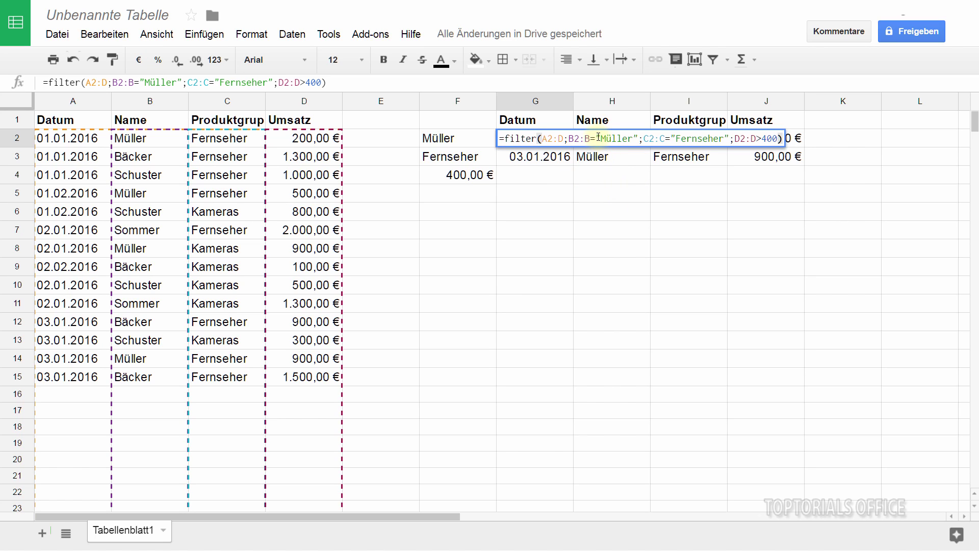
left_click_drag(596, 137, 638, 139)
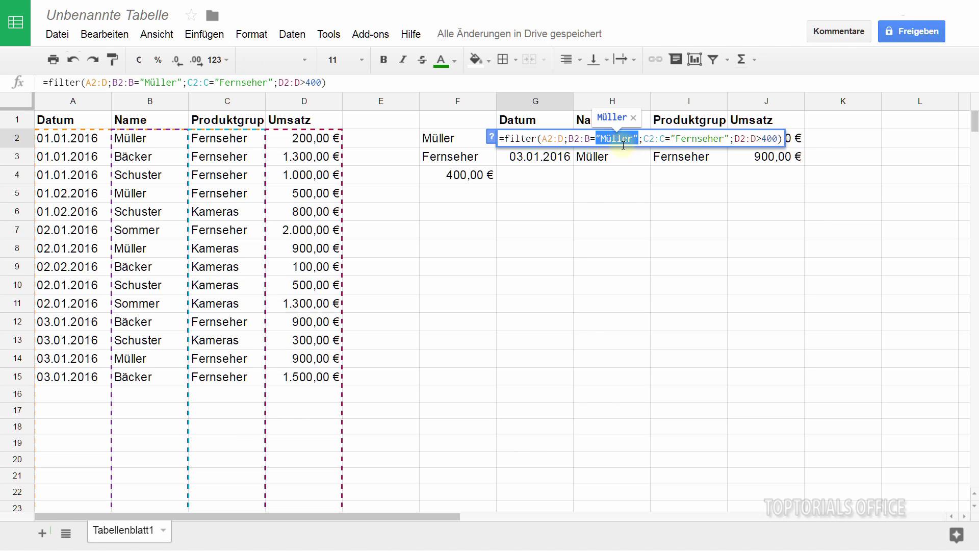
left_click(438, 143)
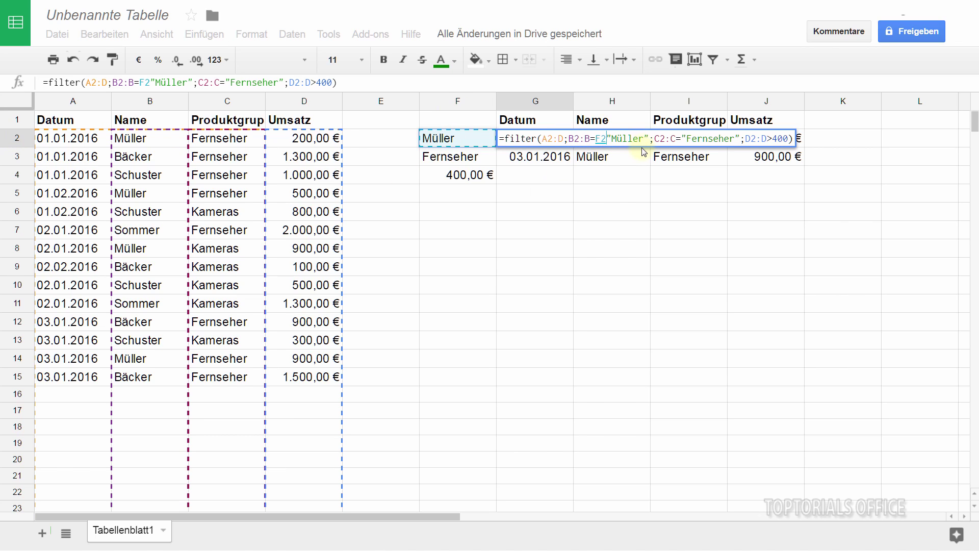
key("Delete")
key("Delete")
key("Delete")
key("Delete")
key("Delete")
key("Delete")
key("Delete")
key("Delete")
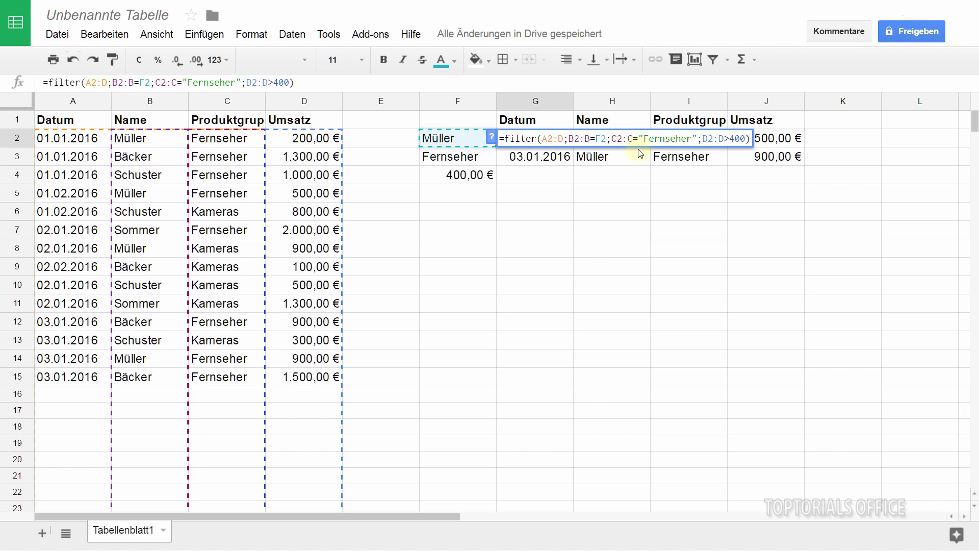
left_click_drag(639, 137, 649, 138)
left_click_drag(689, 140, 698, 140)
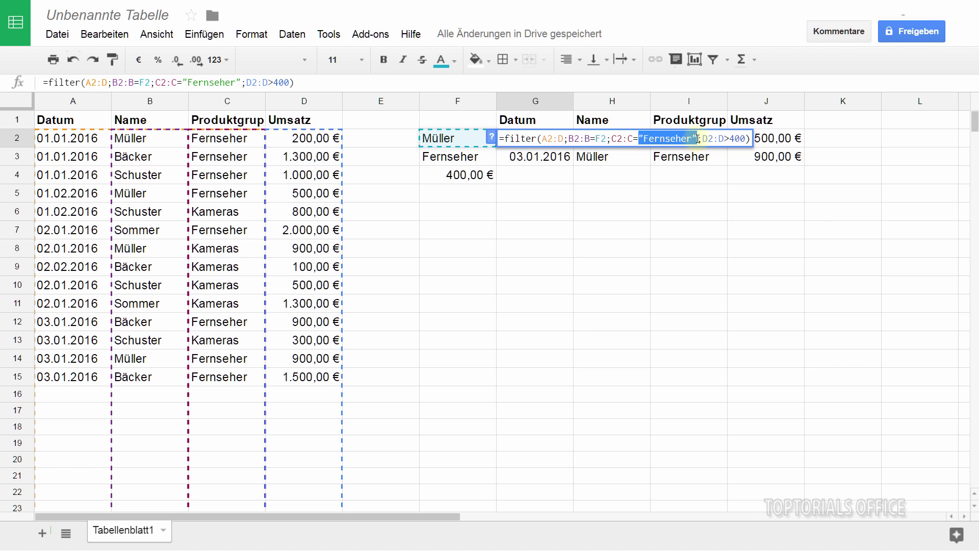
left_click(458, 158)
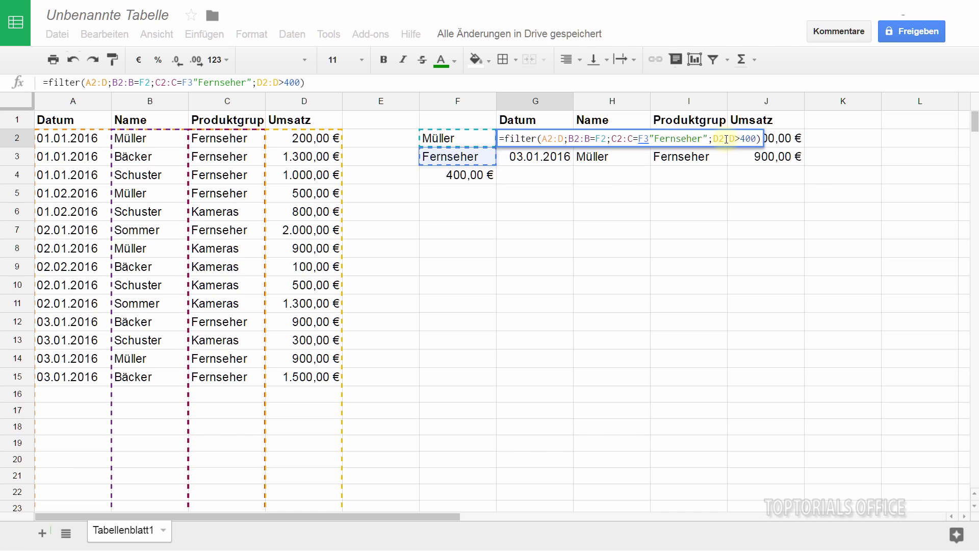
key("Delete")
key("Delete")
key("Delete")
key("Delete")
key("Delete")
key("Delete")
key("Delete")
key("Delete")
key("Delete")
key("Delete")
key("Delete")
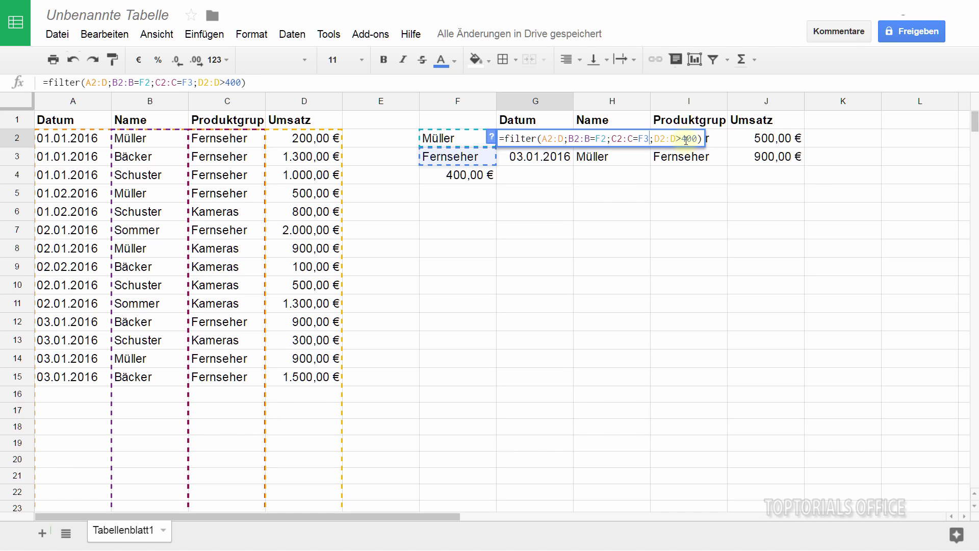
Replace the hard-coded 400 revenue threshold with F4 and commit the formula.
left_click_drag(682, 138, 700, 137)
key("BackSpace")
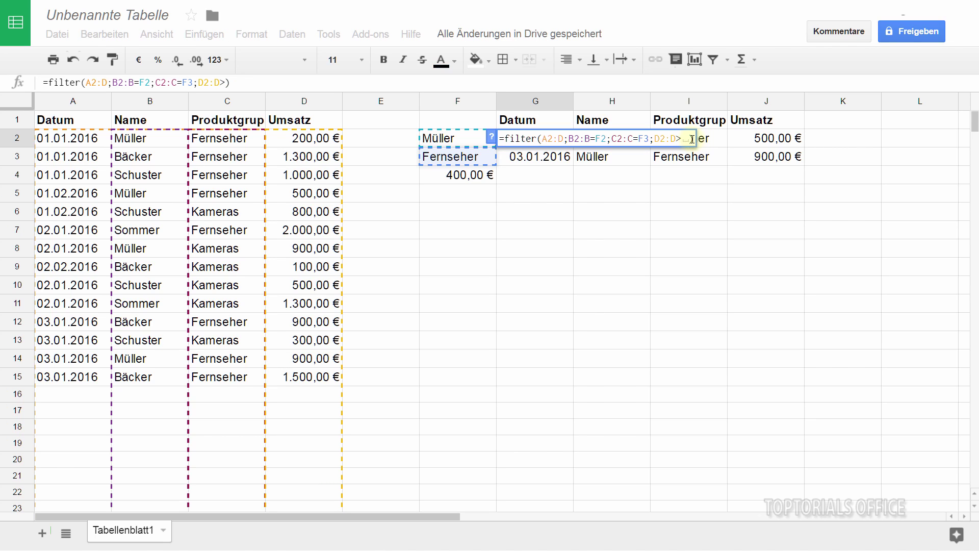
left_click(456, 174)
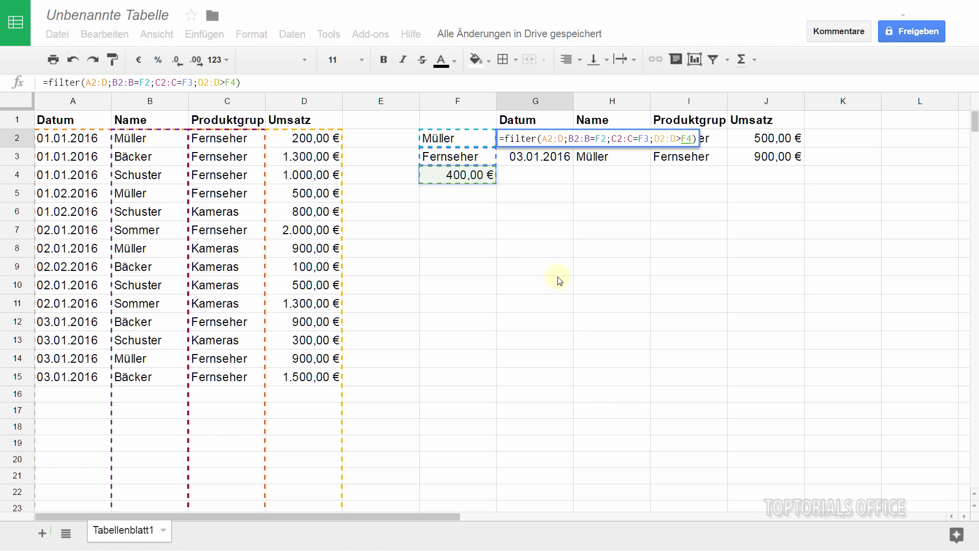
key("Return")
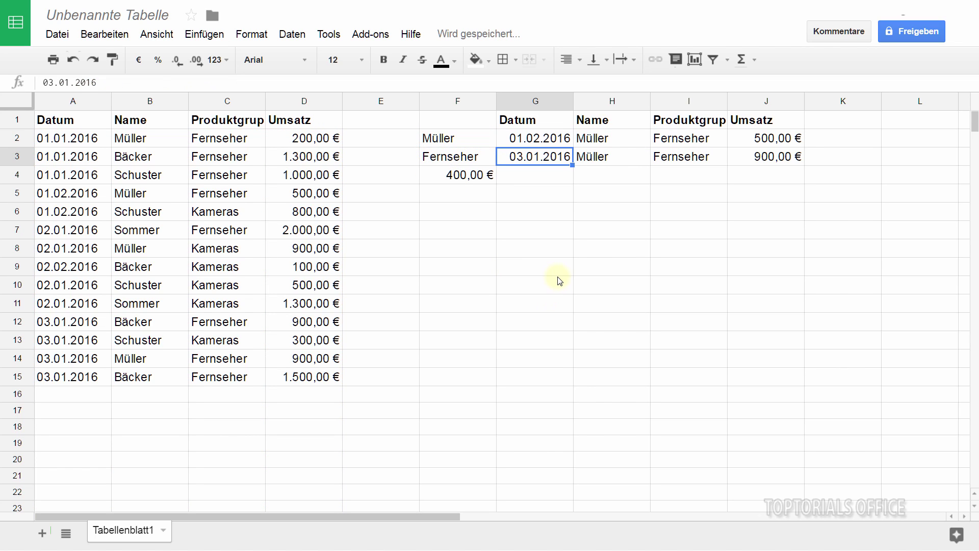
Enter Schuster, Kameras and 0 in F2, F3 and F4 to list Schuster's Kameras sales.
left_click(440, 137)
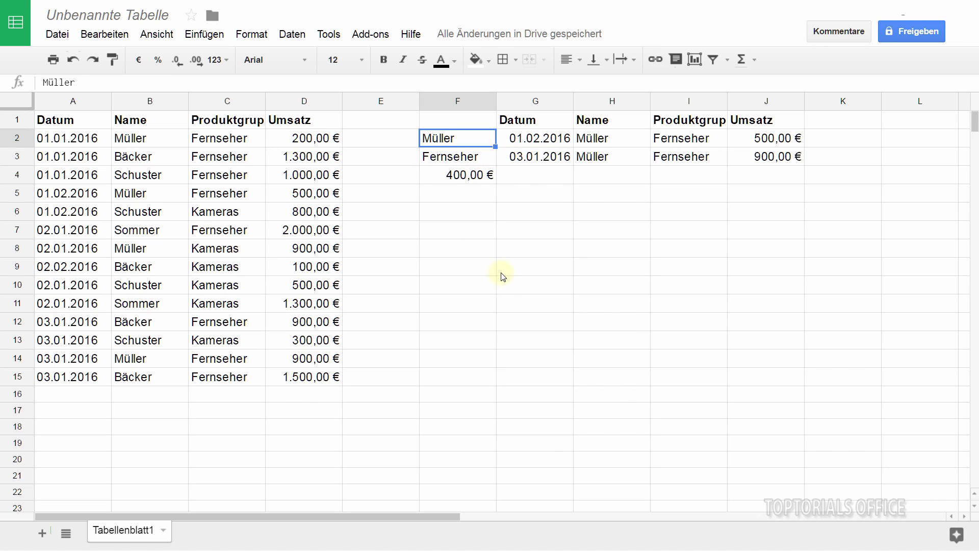
type("Schuster")
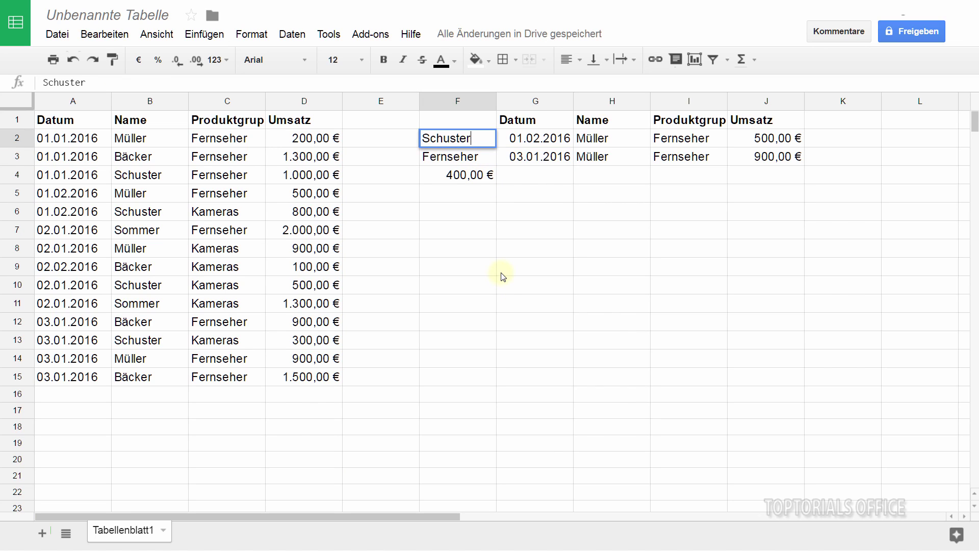
key("Return")
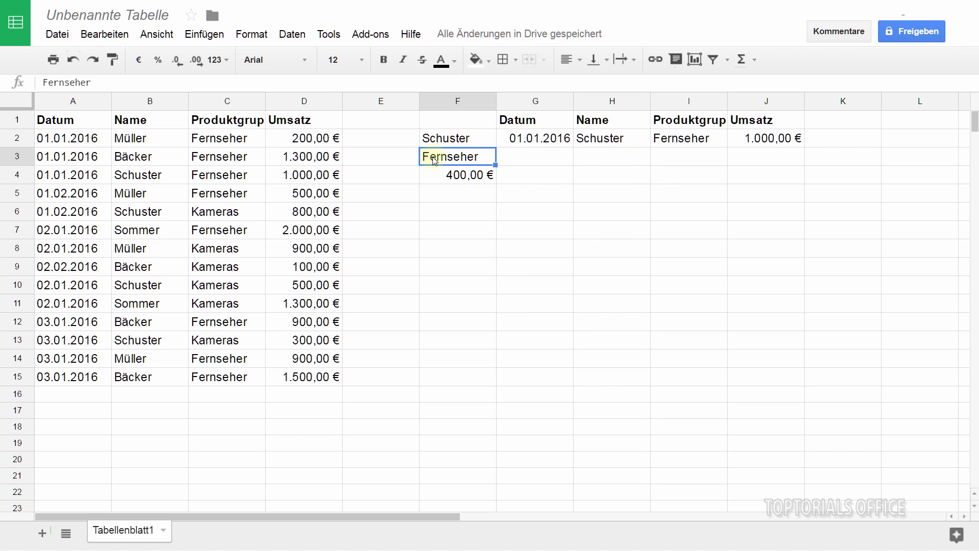
type("Kameras")
key("Return")
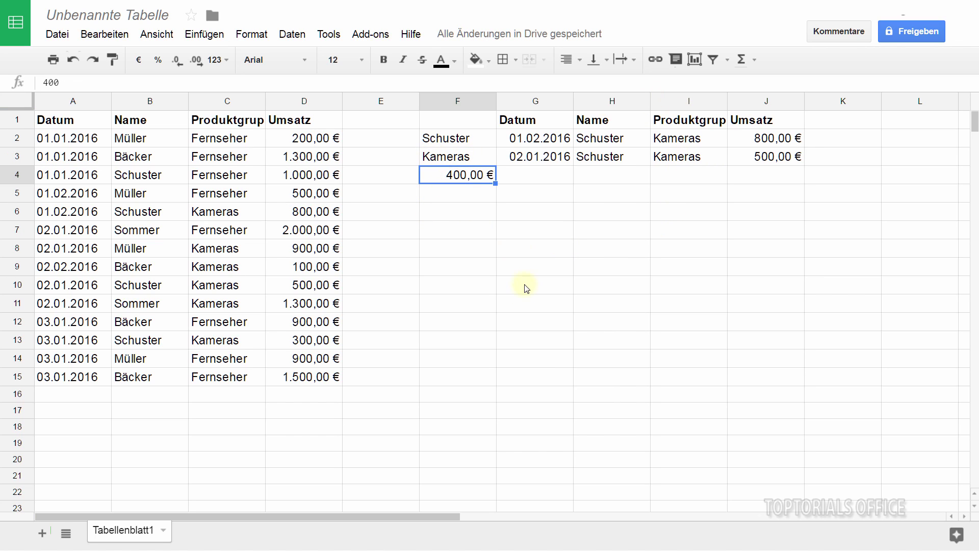
type("0")
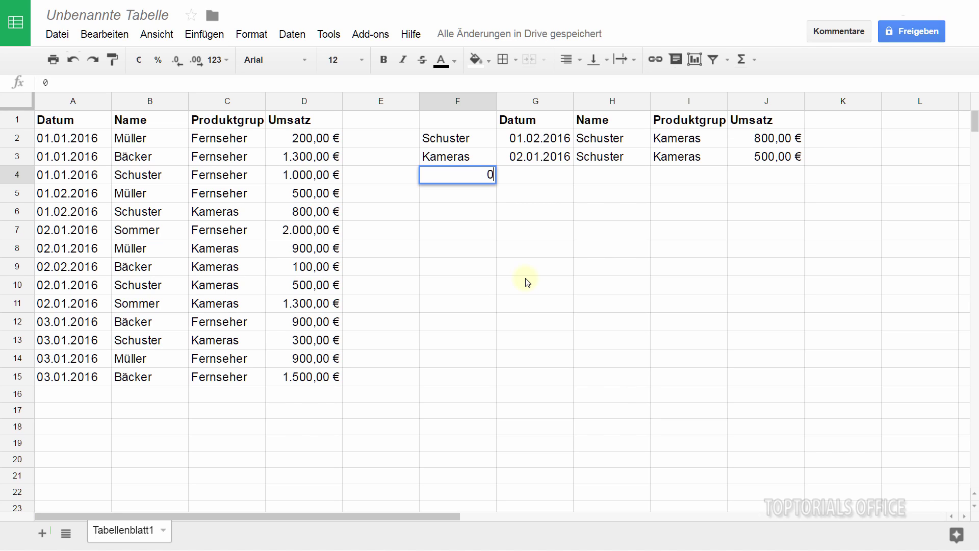
key("Return")
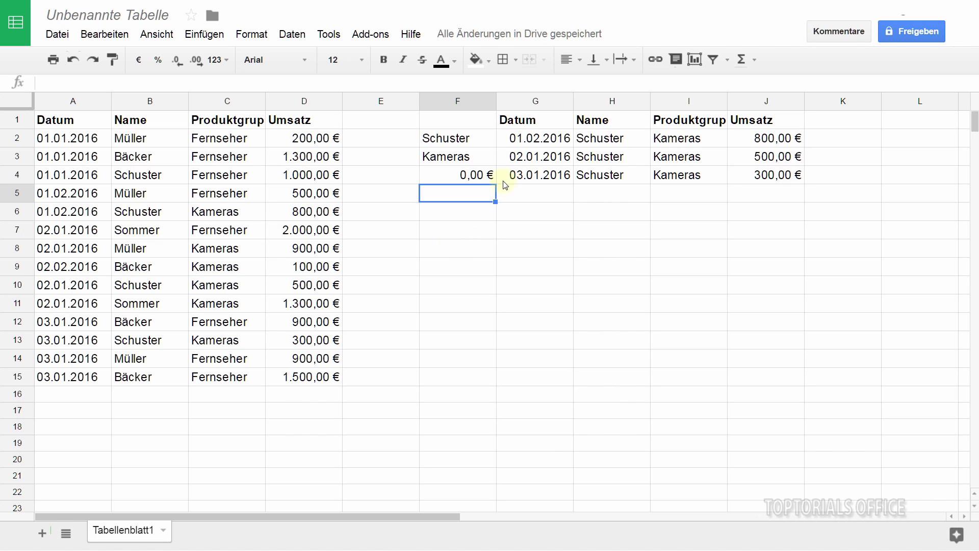
left_click(521, 143)
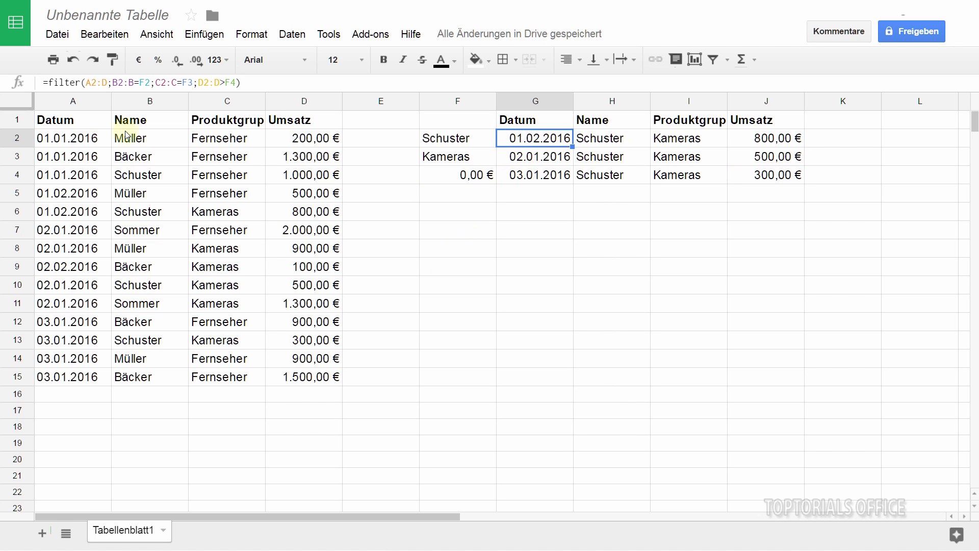